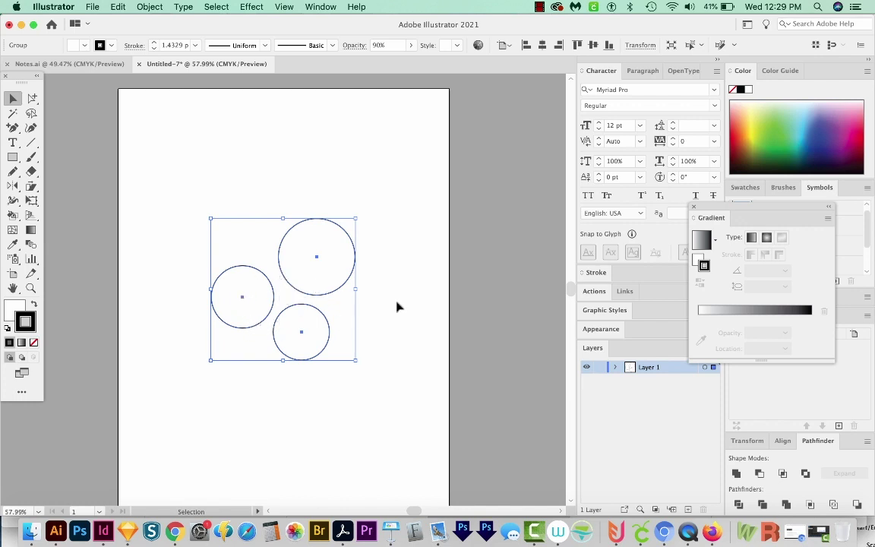
Float the Layers panel out of the dock beside the artboard and stretch it taller.
{"action": "left_click_drag", "start_coordinate": [593, 350], "coordinate": [446, 94]}
{"action": "left_click_drag", "start_coordinate": [502, 218], "coordinate": [520, 454]}
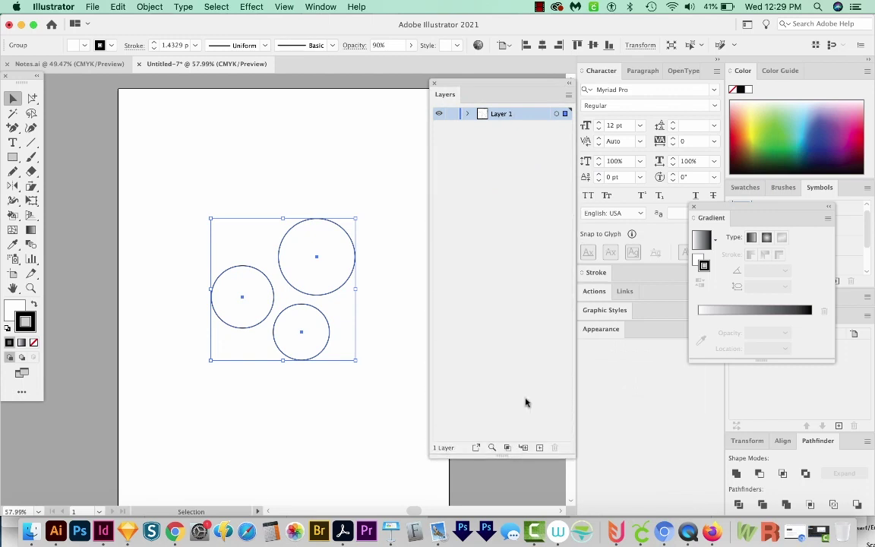
Expand Layer 1 to list the three circles, then drag the circle group higher on the page.
{"action": "left_click", "coordinate": [467, 114]}
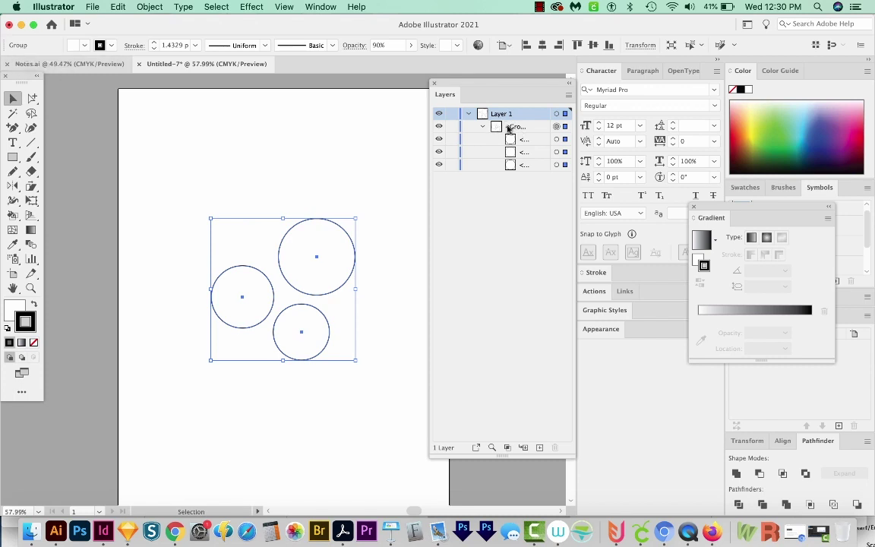
{"action": "left_click", "coordinate": [406, 280]}
{"action": "left_click_drag", "start_coordinate": [317, 292], "coordinate": [316, 241]}
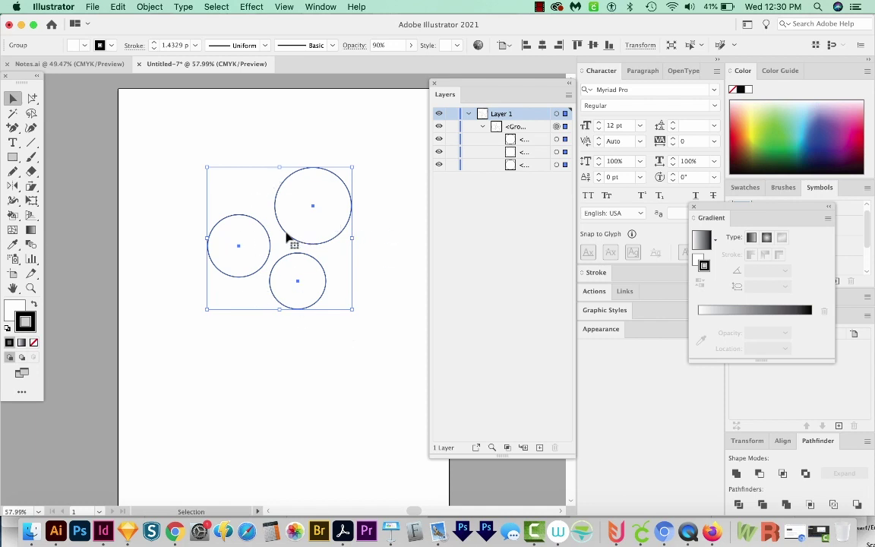
Merge the three circles with Object > Compound Path > Make.
{"action": "left_click", "coordinate": [149, 7]}
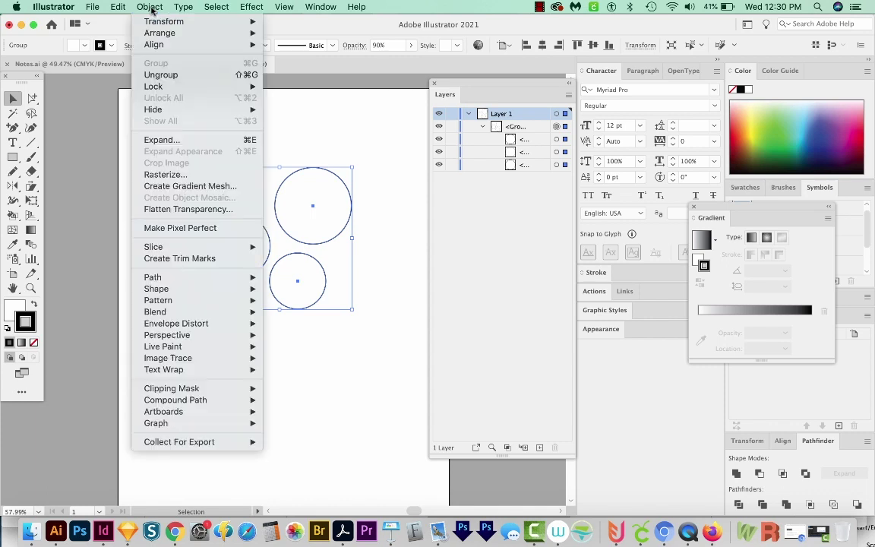
{"action": "mouse_move", "coordinate": [174, 400]}
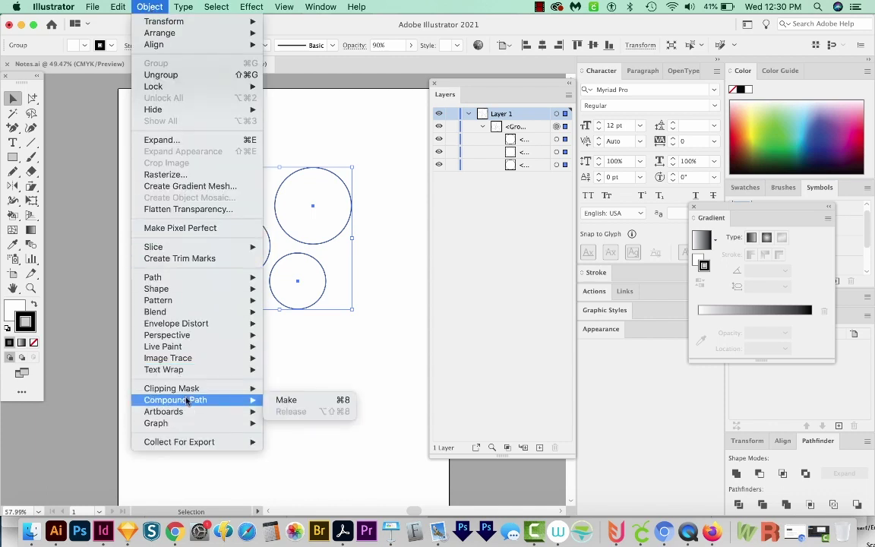
{"action": "left_click", "coordinate": [315, 400]}
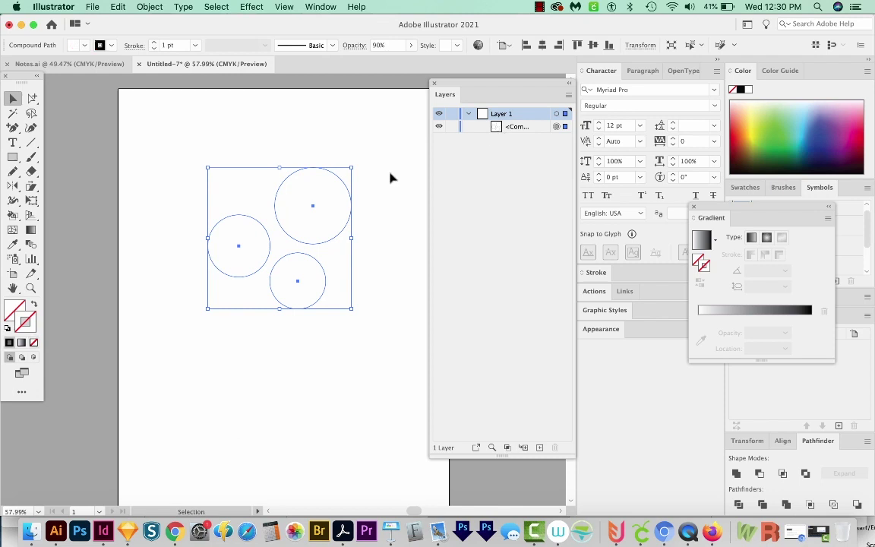
Fill the compound path solid black and select it in the Layers list.
{"action": "key", "text": "d"}
{"action": "key", "text": "super+z"}
{"action": "key", "text": "d"}
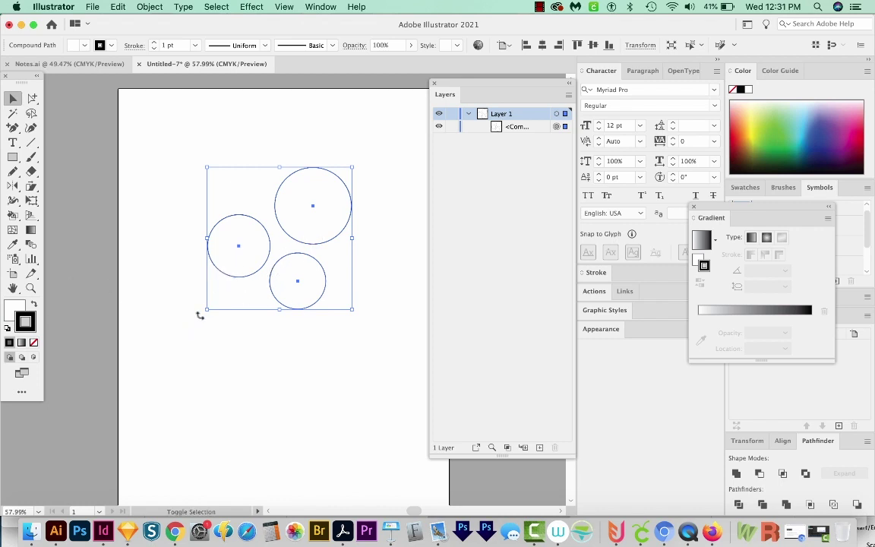
{"action": "key", "text": "shift+x"}
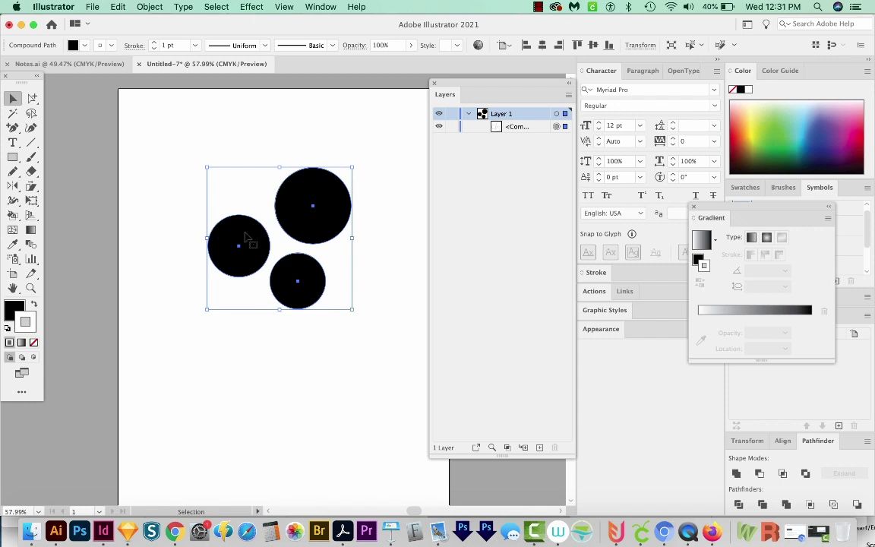
{"action": "left_click", "coordinate": [517, 126]}
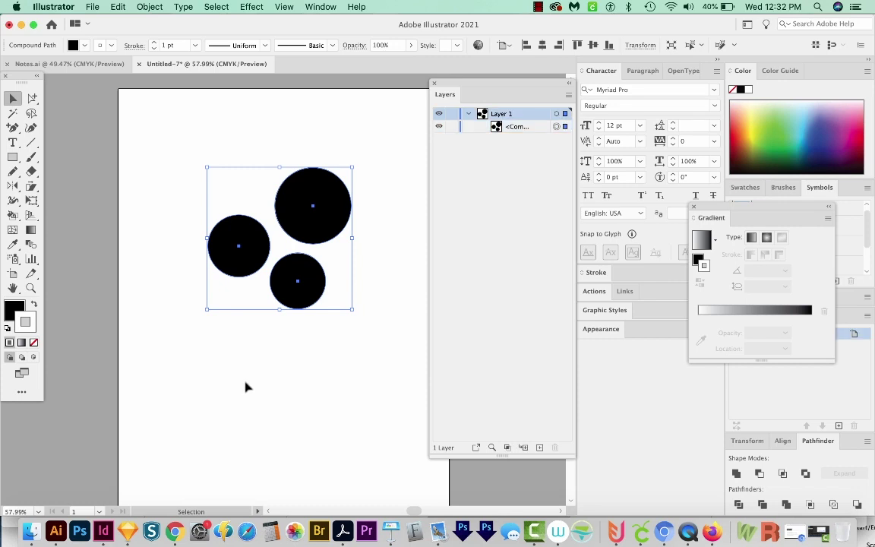
{"action": "left_click_drag", "start_coordinate": [262, 387], "coordinate": [236, 357]}
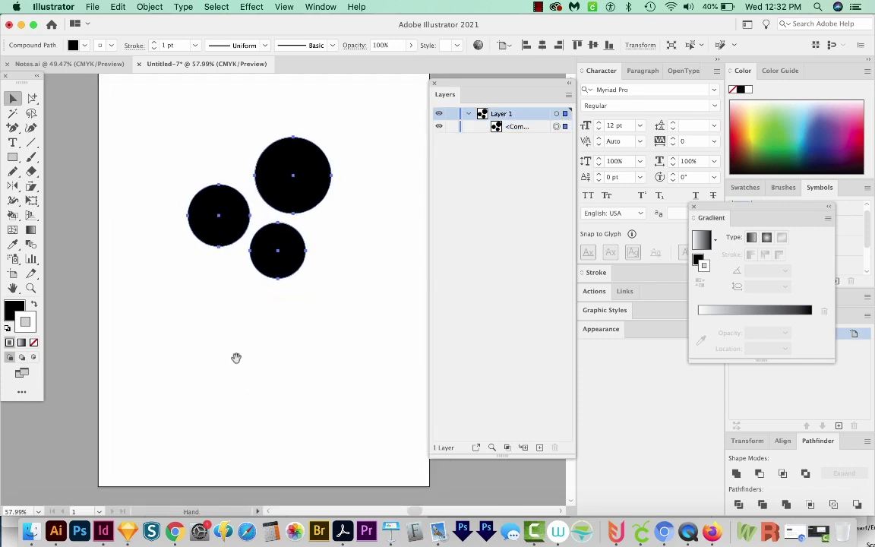
Paste the beach photo, enlarge it, move it over the circles and send it to the back.
{"action": "key", "text": "cmd+v"}
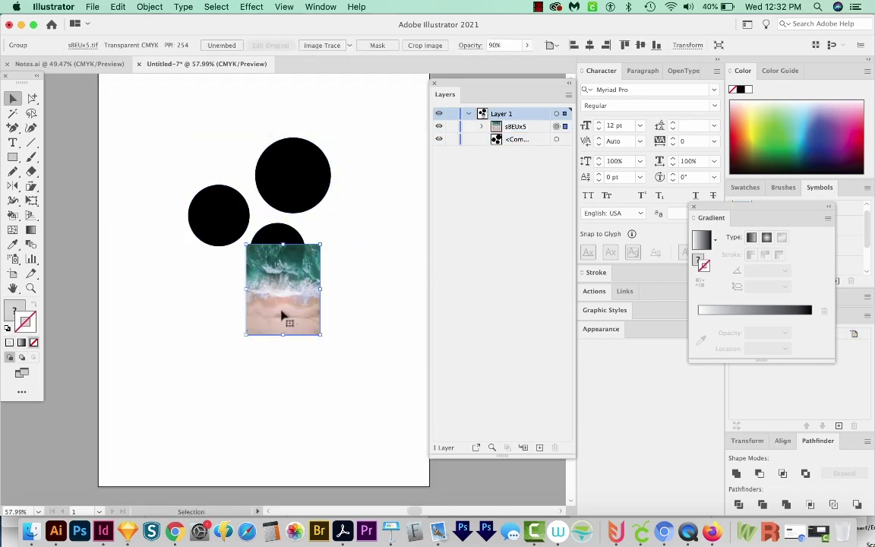
{"action": "left_click_drag", "start_coordinate": [247, 338], "coordinate": [113, 461]}
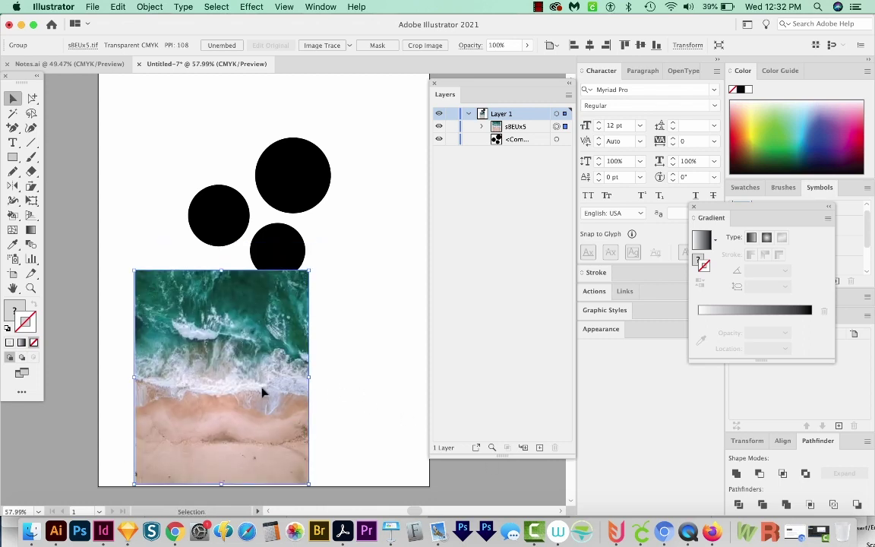
{"action": "left_click_drag", "start_coordinate": [262, 390], "coordinate": [299, 233]}
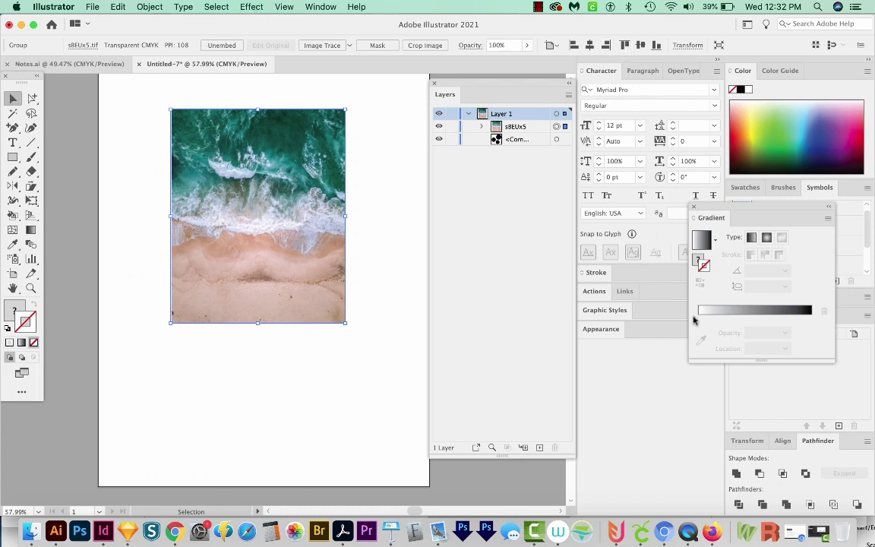
{"action": "key", "text": "super+shift+bracketleft"}
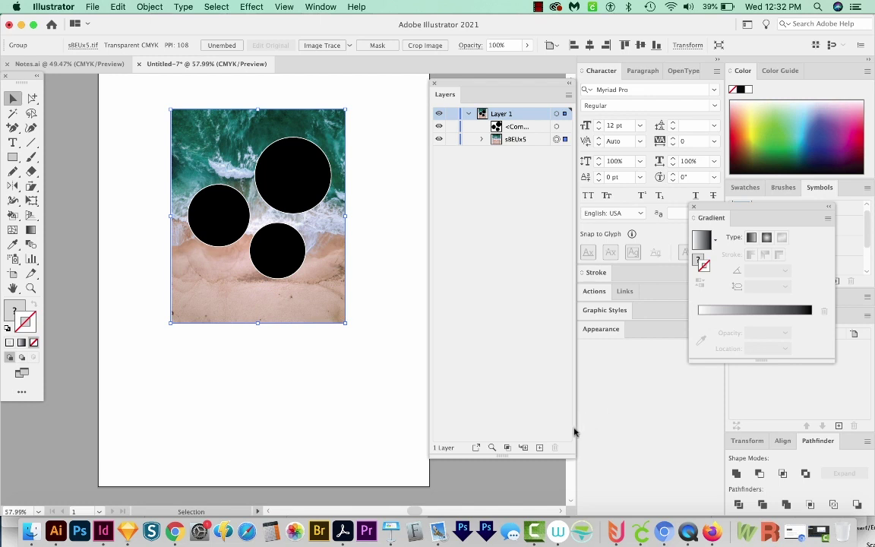
{"action": "left_click_drag", "start_coordinate": [284, 204], "coordinate": [281, 211]}
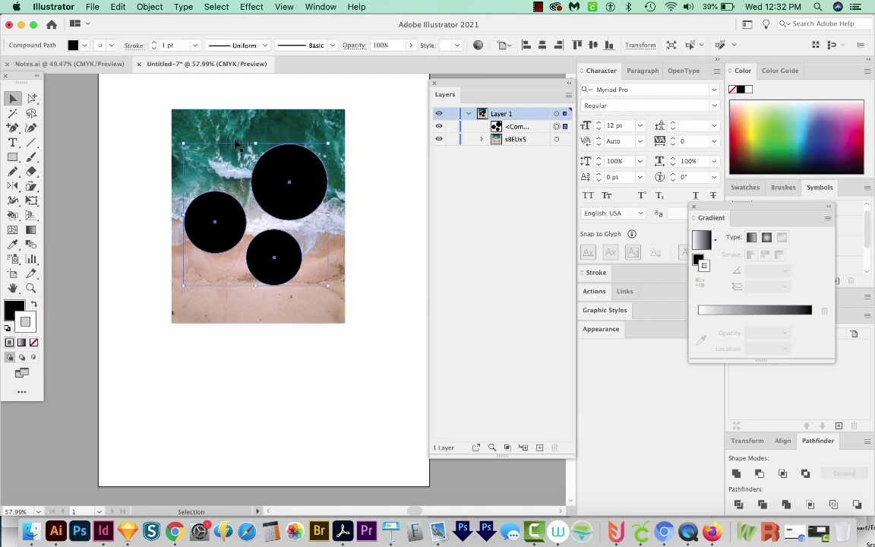
Release the compound path with Object > Compound Path > Release.
{"action": "left_click", "coordinate": [152, 6]}
{"action": "mouse_move", "coordinate": [211, 405]}
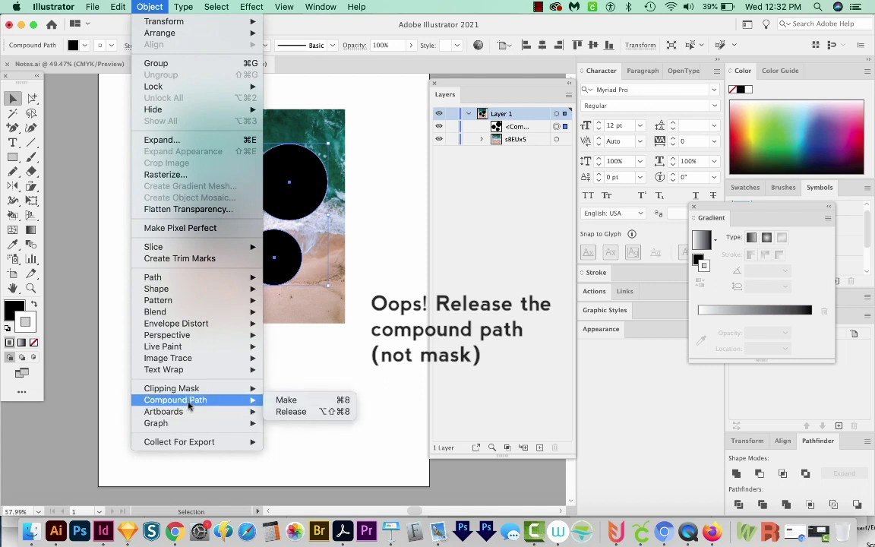
{"action": "left_click", "coordinate": [297, 412]}
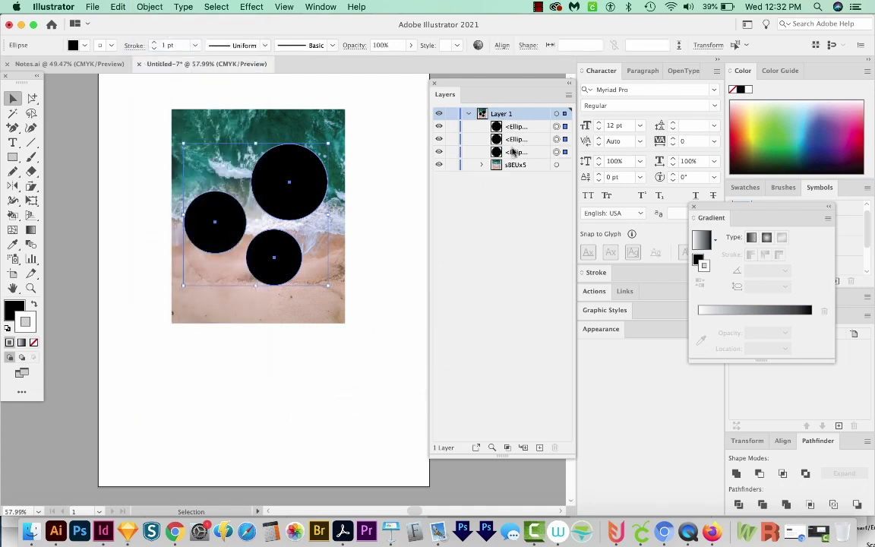
Select the top-right, left and bottom black circles together.
{"action": "left_click", "coordinate": [378, 203]}
{"action": "left_click", "coordinate": [289, 182]}
{"action": "left_click", "coordinate": [223, 222], "text": "shift"}
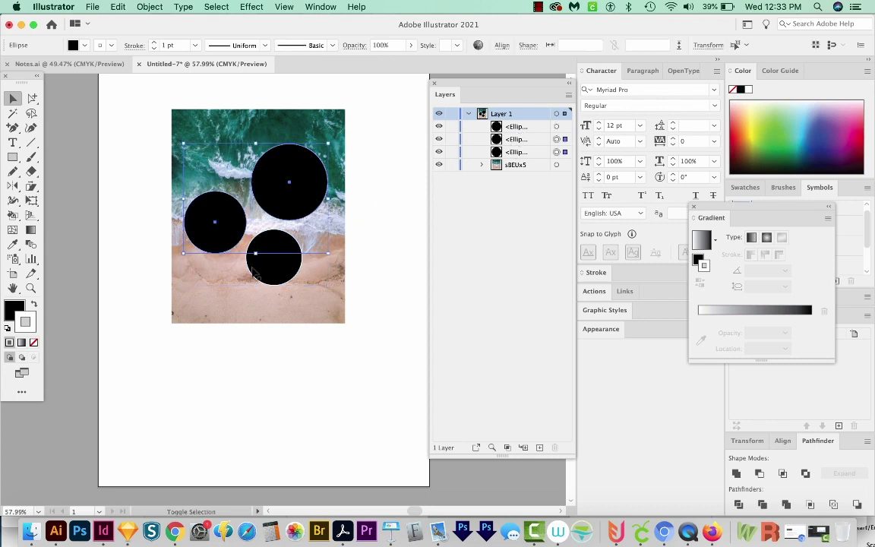
{"action": "left_click", "coordinate": [259, 244], "text": "shift"}
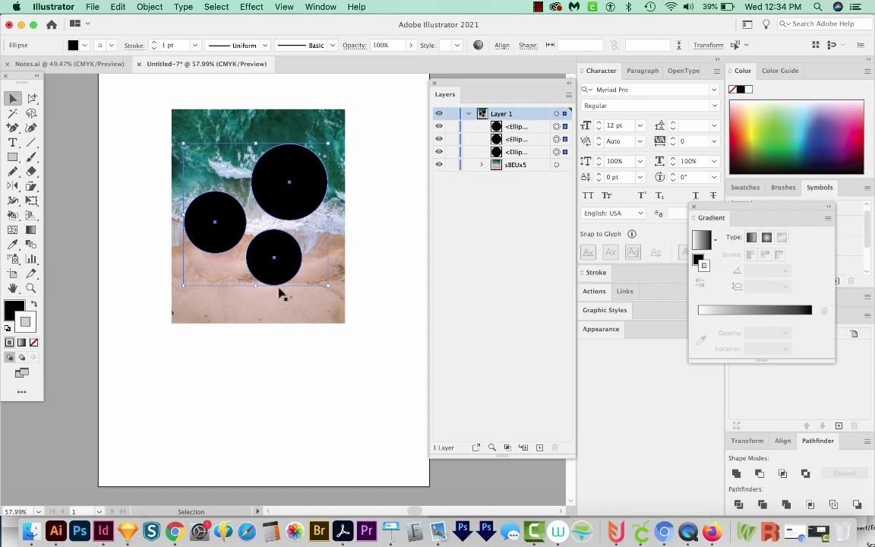
{"action": "key", "text": "super+a"}
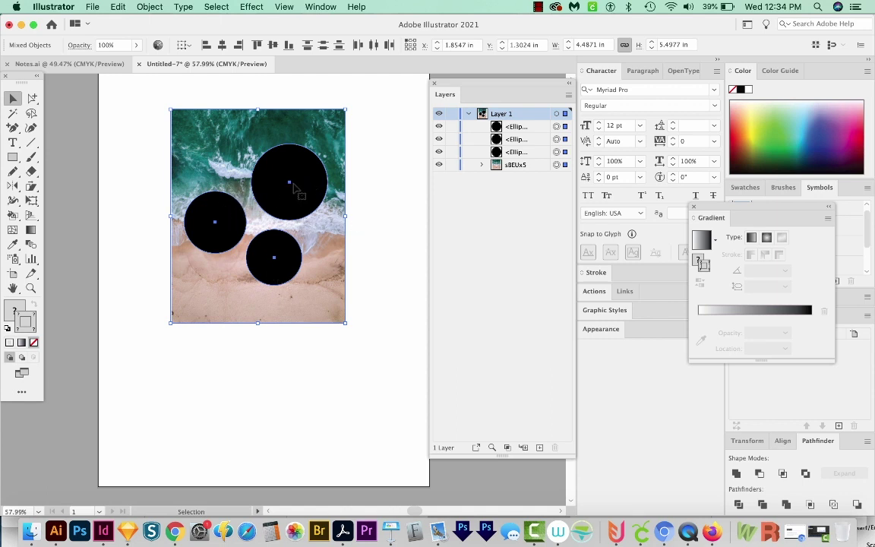
{"action": "left_click", "coordinate": [287, 275], "text": "shift"}
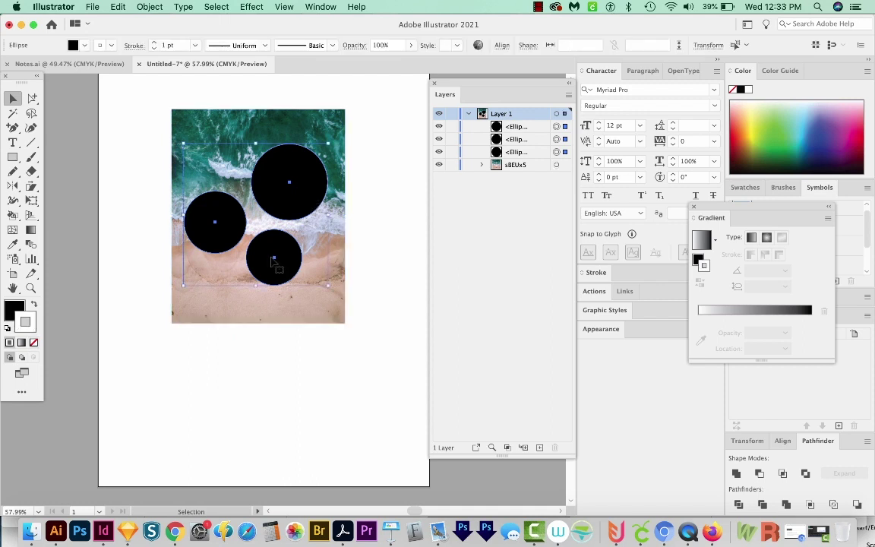
{"action": "key", "text": "super+a"}
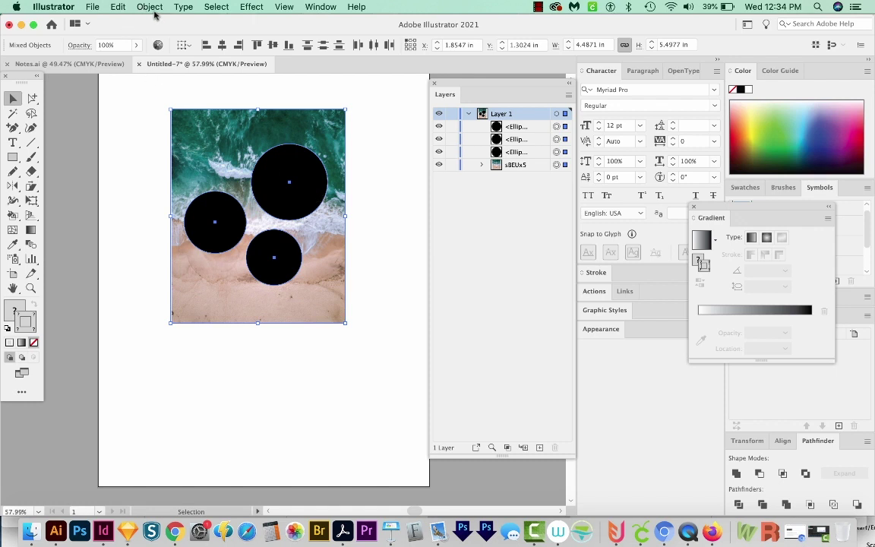
{"action": "left_click", "coordinate": [150, 7]}
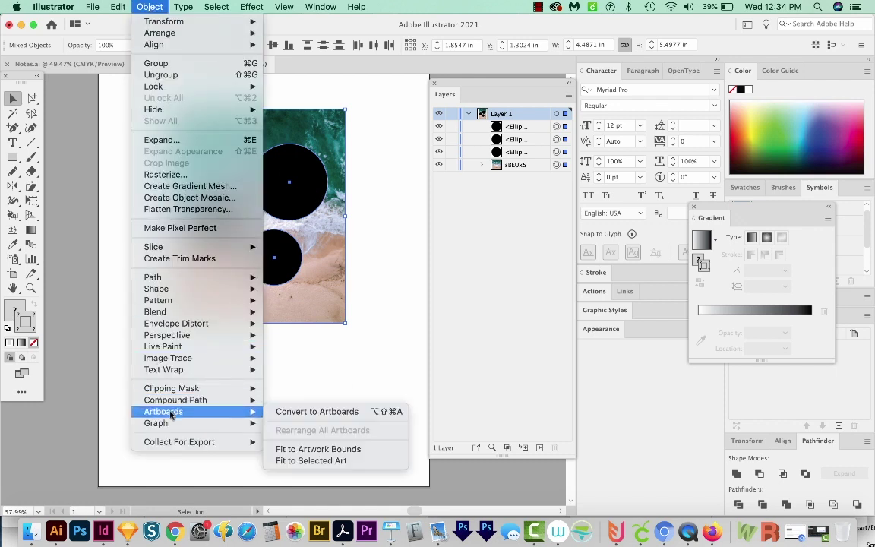
{"action": "mouse_move", "coordinate": [228, 388]}
{"action": "left_click", "coordinate": [287, 388]}
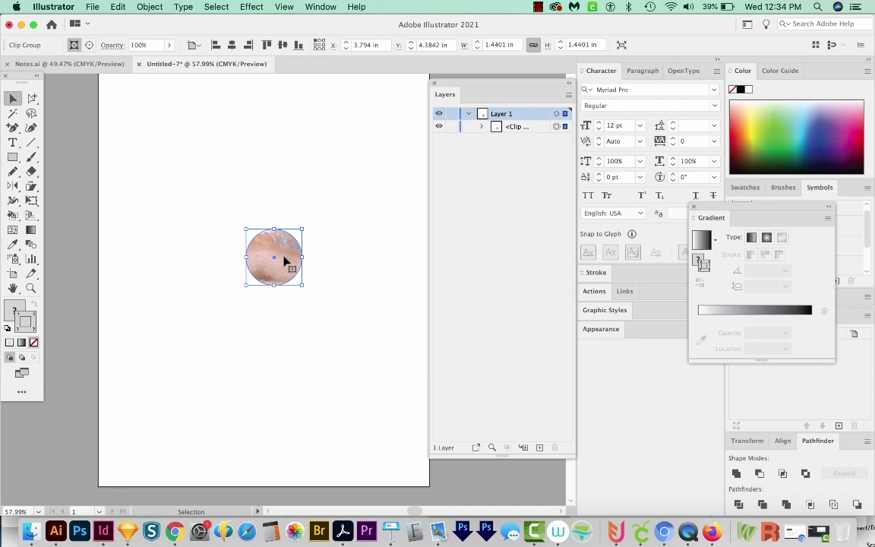
{"action": "key", "text": "alt+super+7"}
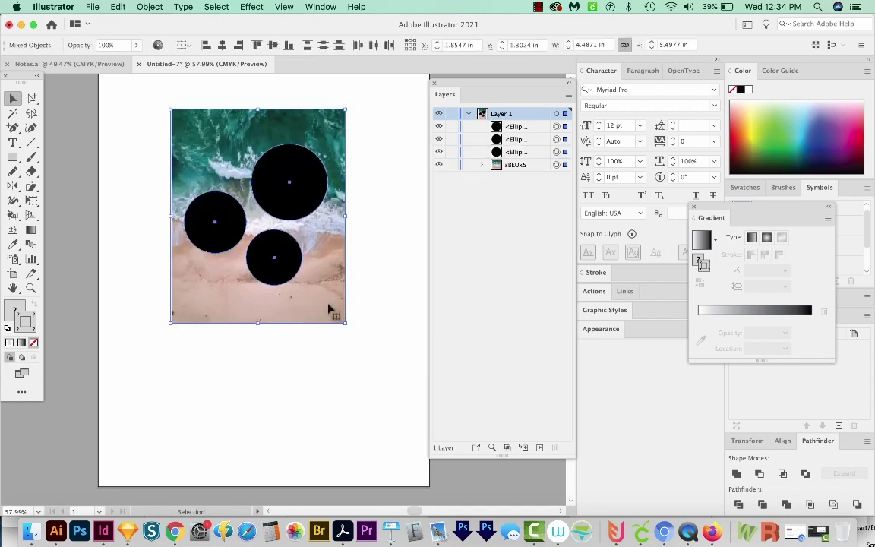
{"action": "left_click", "coordinate": [298, 307], "text": "shift"}
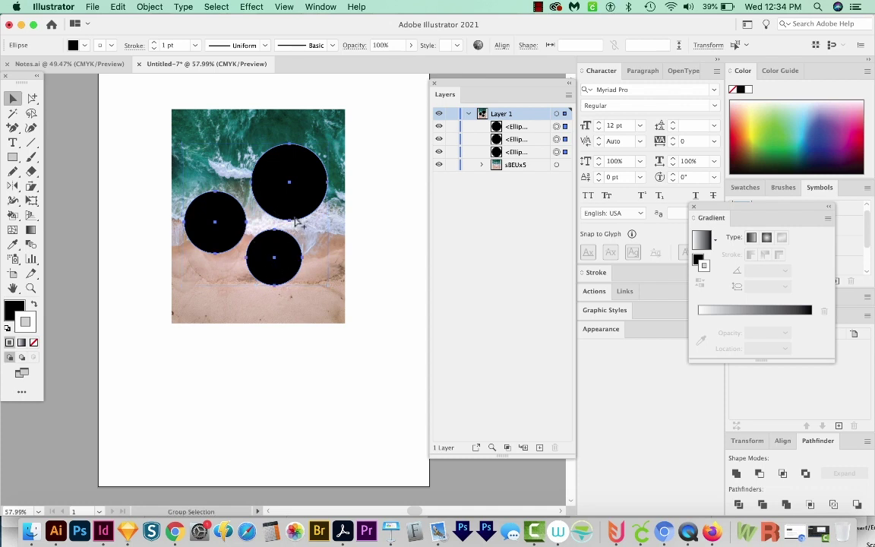
{"action": "key", "text": "super+8"}
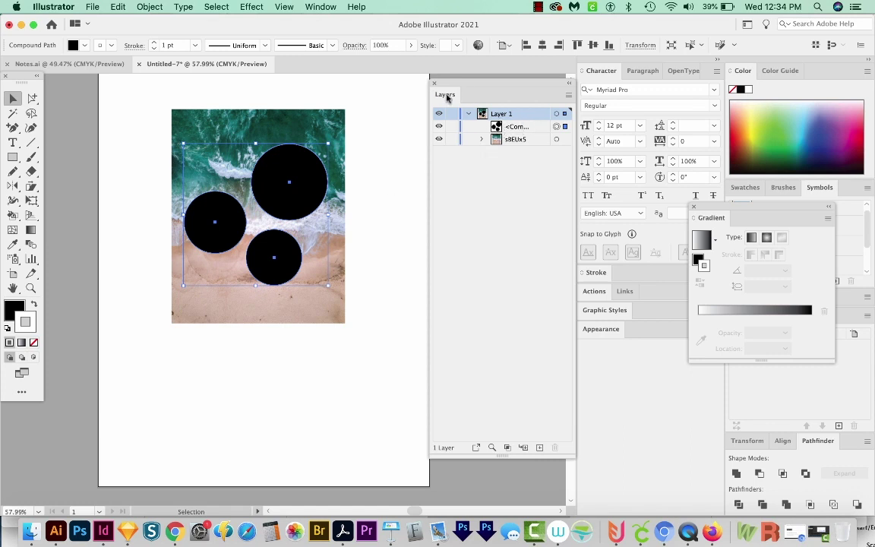
{"action": "left_click", "coordinate": [329, 120], "text": "shift"}
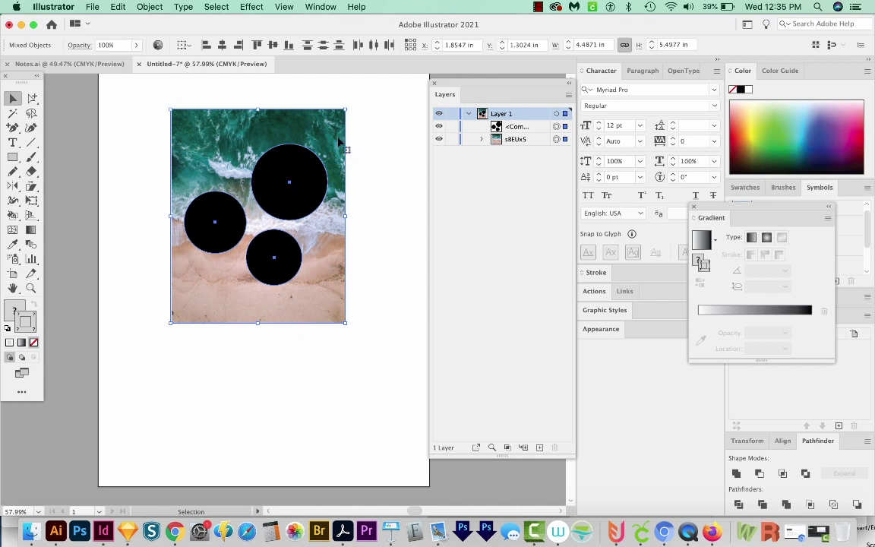
{"action": "key", "text": "super"}
{"action": "key", "text": "super+7"}
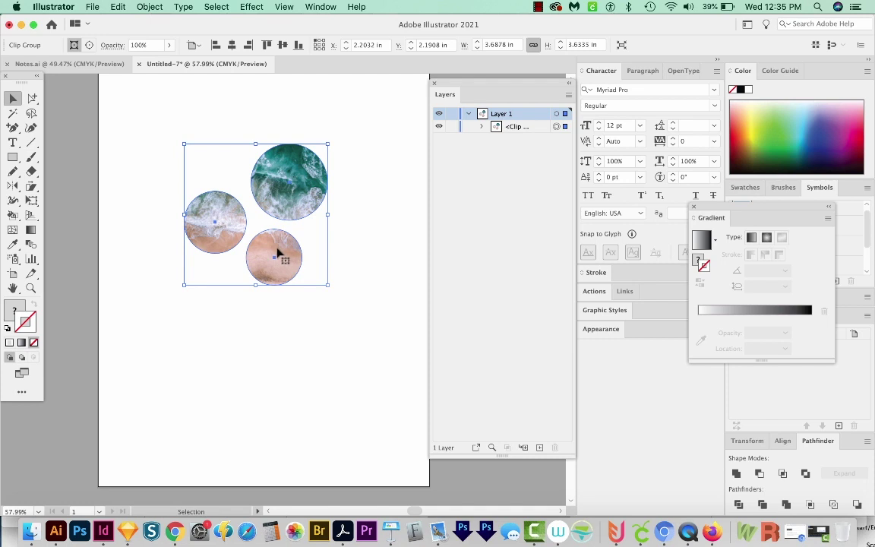
{"action": "key", "text": "alt+super+7"}
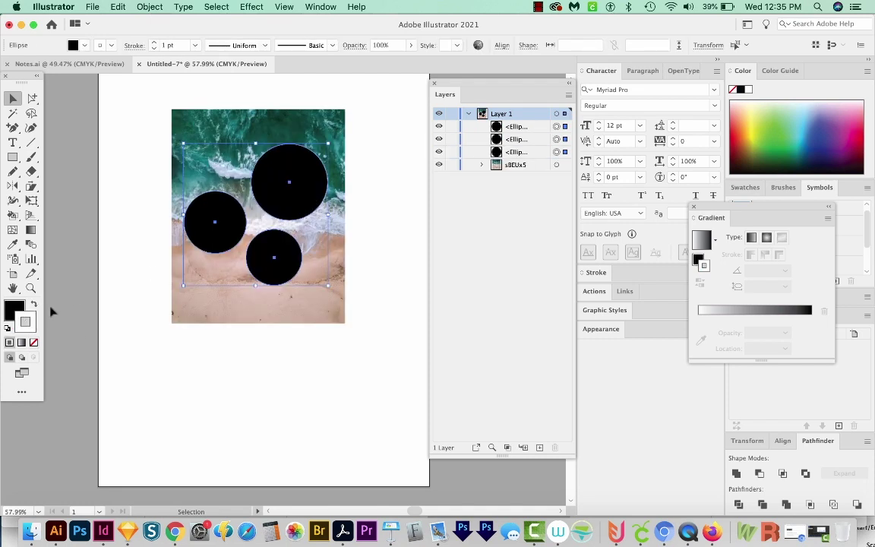
Select the black circles with the selection tools and fill them green from the Color panel.
{"action": "left_click", "coordinate": [31, 98]}
{"action": "left_click", "coordinate": [33, 100]}
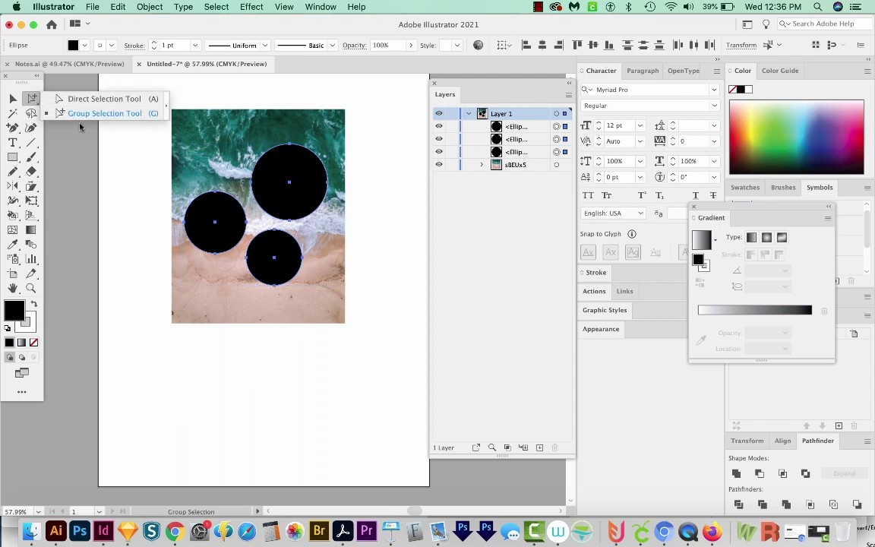
{"action": "left_click", "coordinate": [106, 176]}
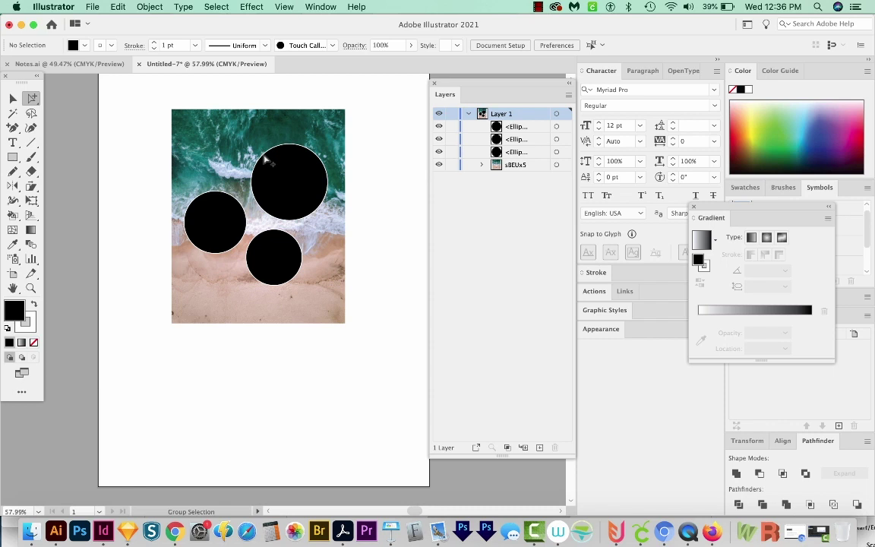
{"action": "left_click", "coordinate": [289, 182]}
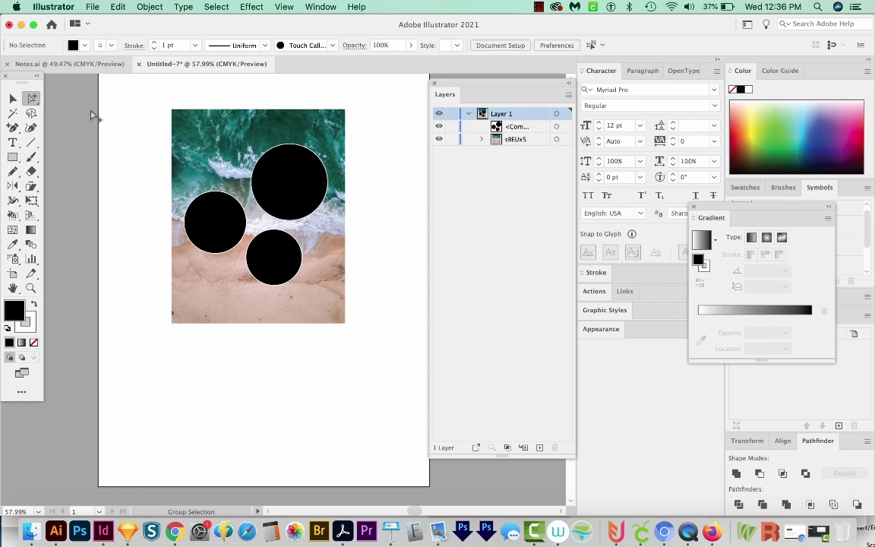
{"action": "left_click", "coordinate": [279, 150]}
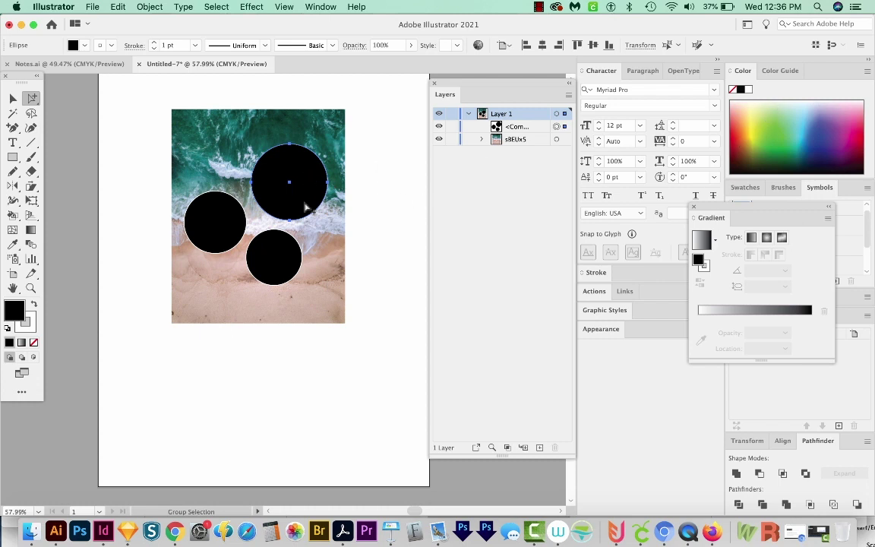
{"action": "left_click", "coordinate": [781, 128]}
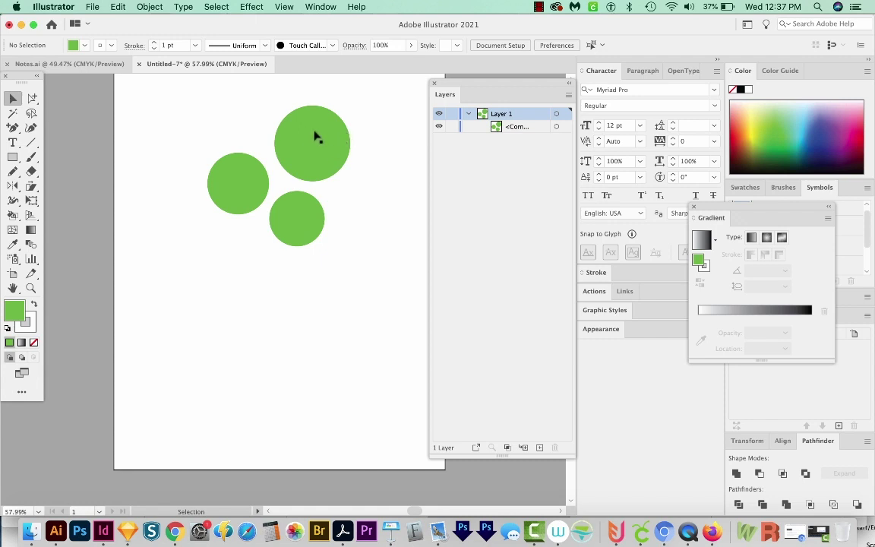
Alt-drag a copy of the green circles lower down and set both sets' stroke to None.
{"action": "left_click_drag", "start_coordinate": [315, 137], "coordinate": [321, 313]}
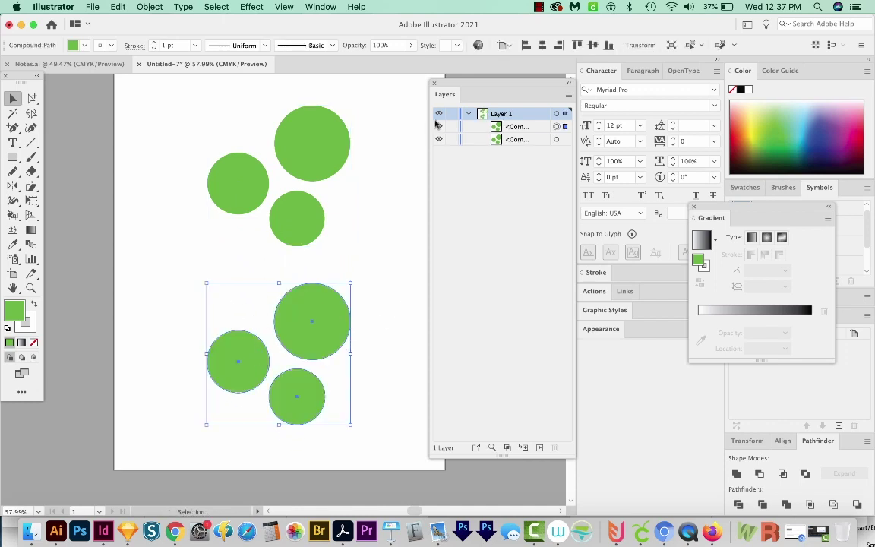
{"action": "key", "text": "super+a"}
{"action": "left_click", "coordinate": [25, 326]}
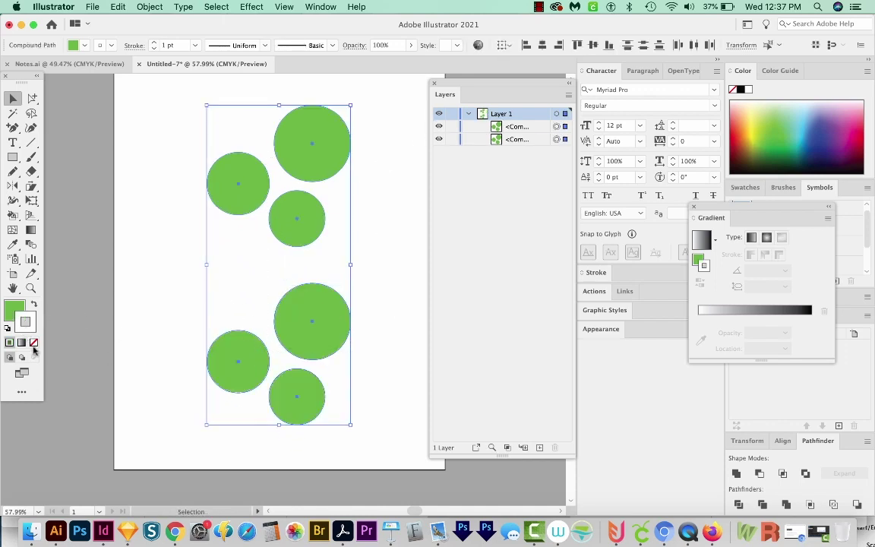
{"action": "left_click", "coordinate": [34, 343]}
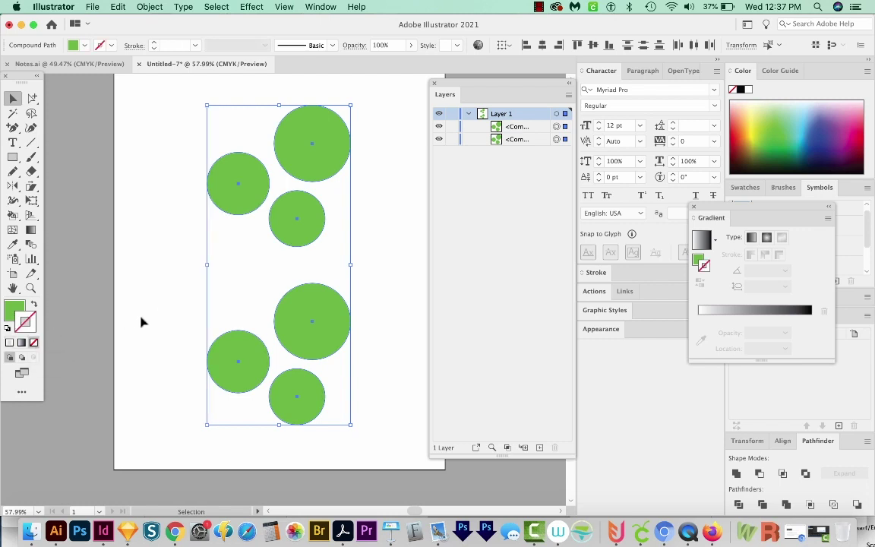
Reselect the circle groups, ending with the lower green group selected.
{"action": "left_click", "coordinate": [396, 262]}
{"action": "left_click", "coordinate": [307, 217]}
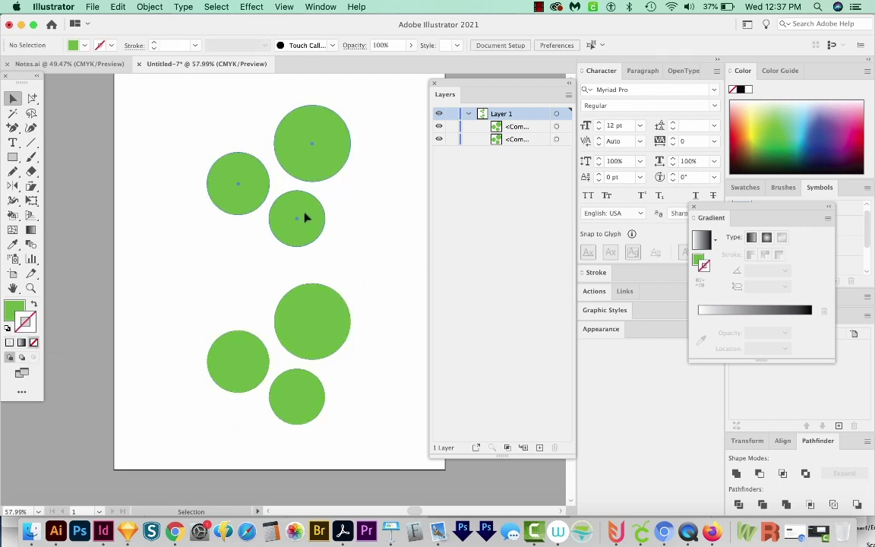
{"action": "left_click", "coordinate": [300, 328]}
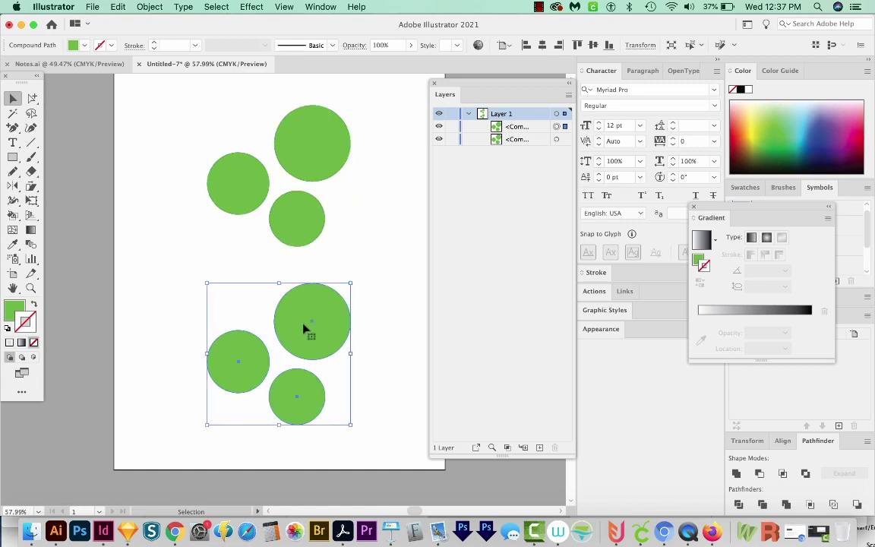
Apply Object > Compound Path > Release to the lower green copy, leaving three separate circles.
{"action": "left_click", "coordinate": [149, 6]}
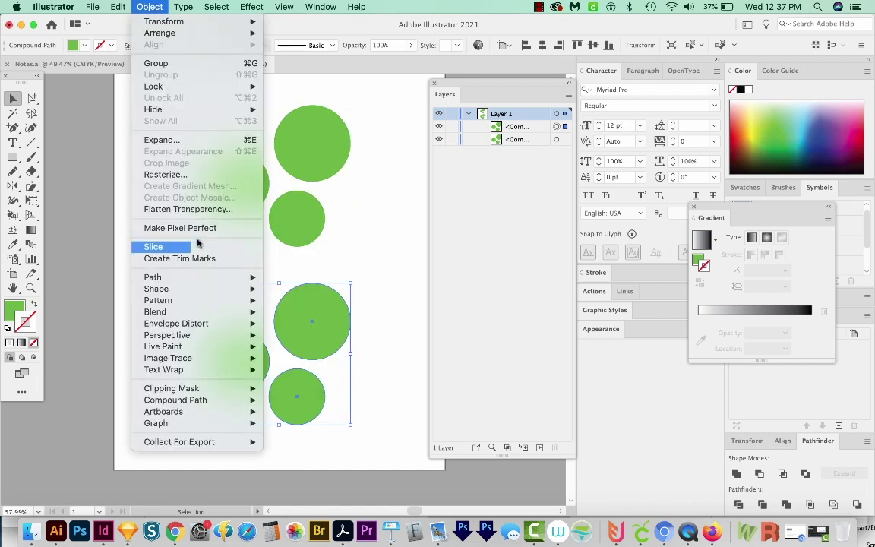
{"action": "mouse_move", "coordinate": [191, 392]}
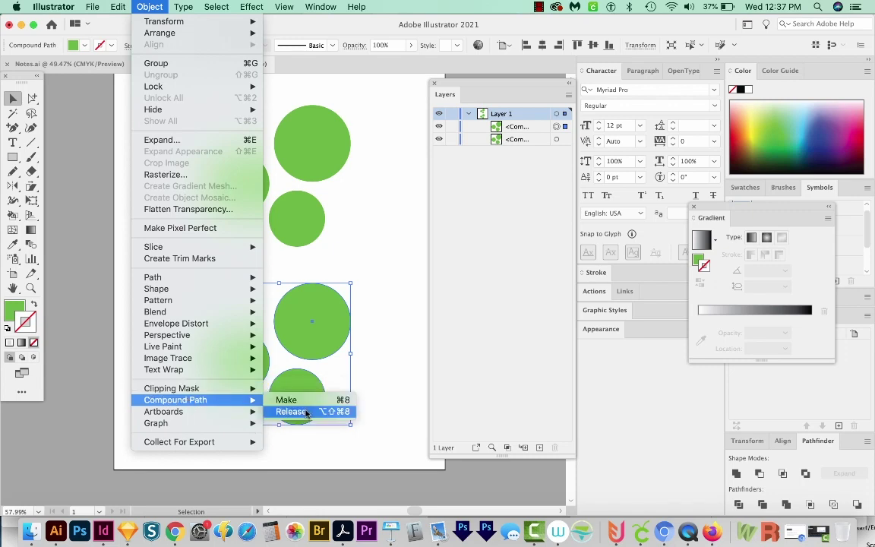
{"action": "left_click", "coordinate": [293, 411]}
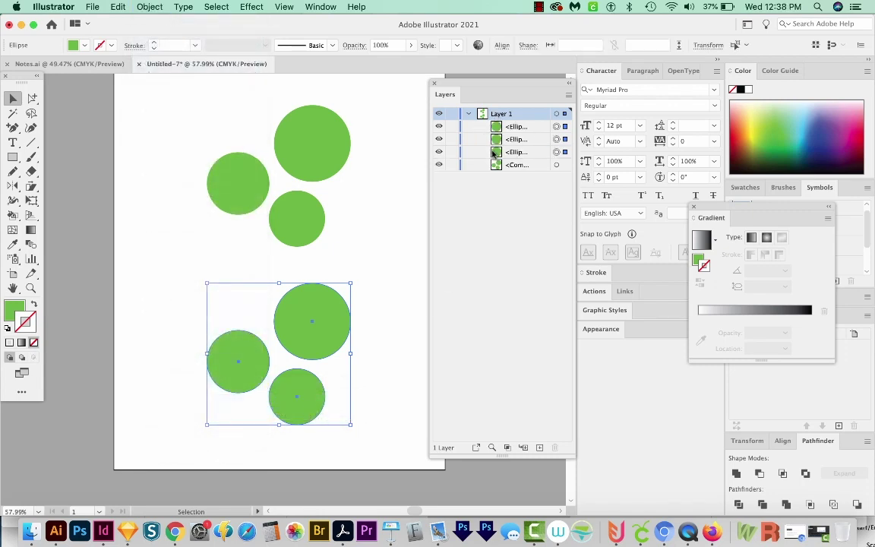
{"action": "left_click", "coordinate": [371, 303]}
{"action": "key", "text": "super+z"}
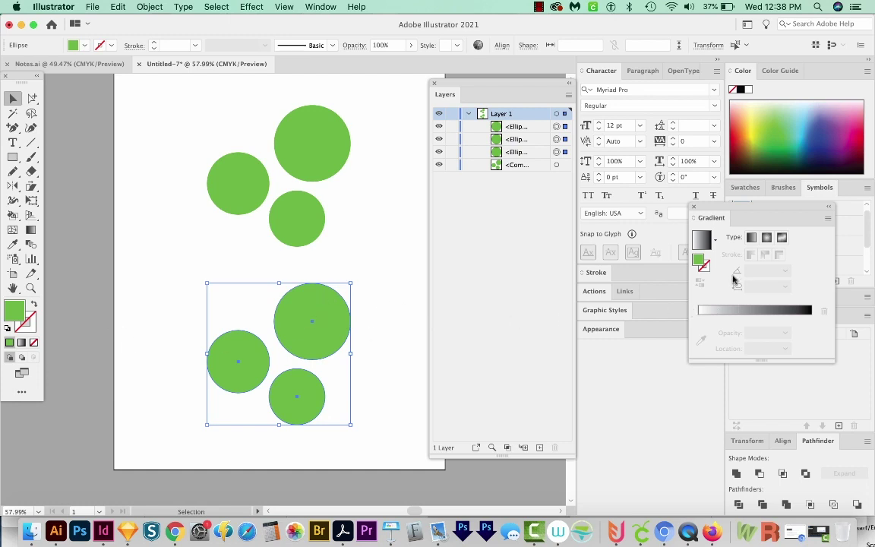
Move the Gradient panel nearer the layers and apply a gradient fill to the lower circles.
{"action": "left_click_drag", "start_coordinate": [743, 206], "coordinate": [632, 201]}
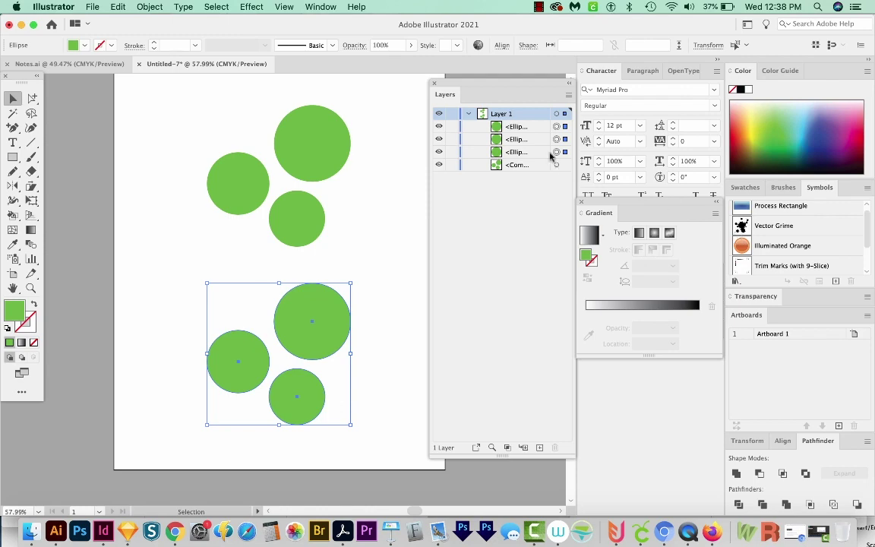
{"action": "left_click", "coordinate": [318, 7]}
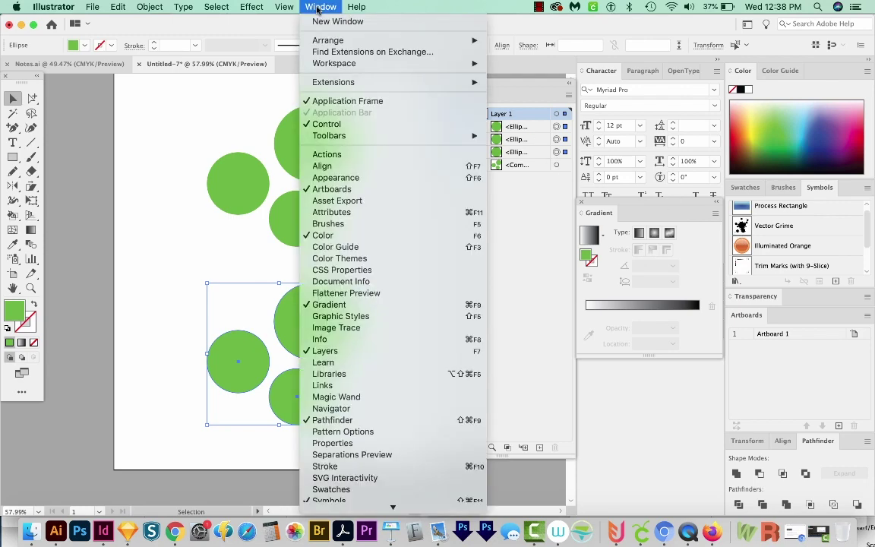
{"action": "left_click", "coordinate": [664, 258]}
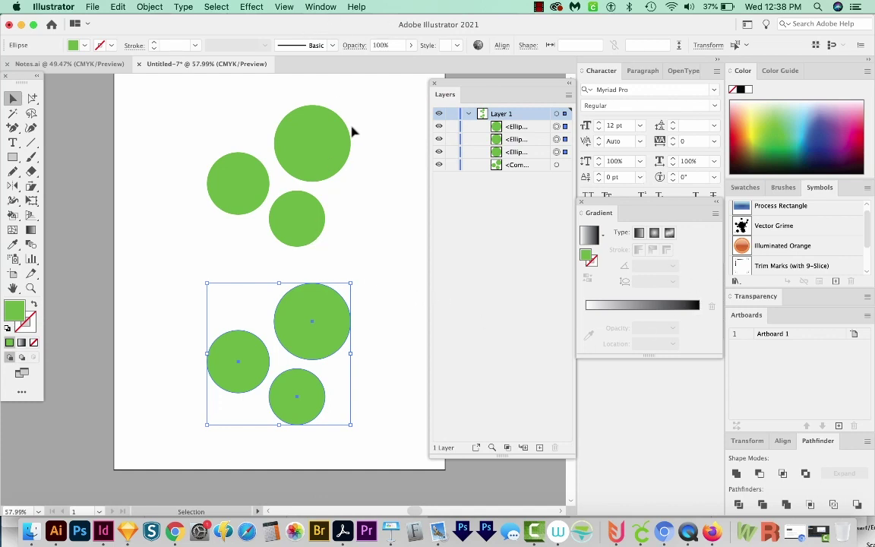
{"action": "left_click", "coordinate": [639, 310]}
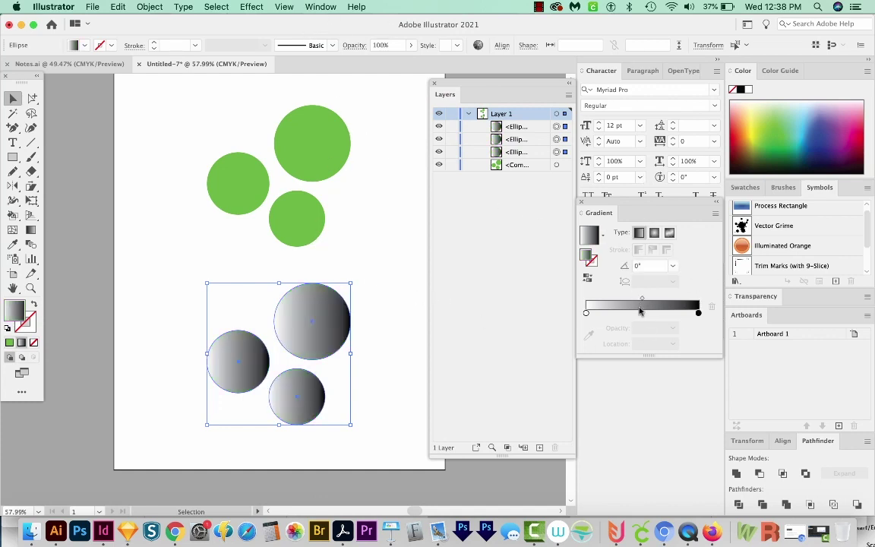
Make the gradient run from cyan on the left stop to green on the right stop.
{"action": "double_click", "coordinate": [698, 313]}
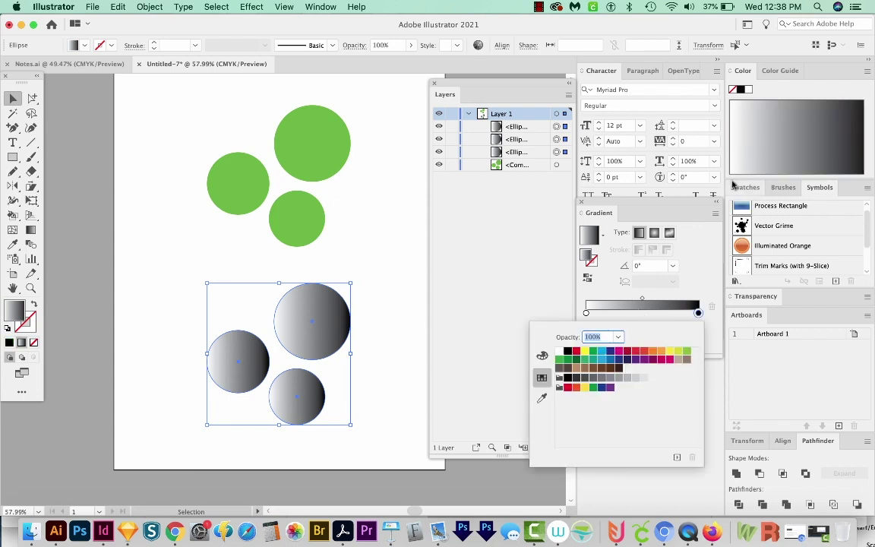
{"action": "left_click", "coordinate": [686, 354]}
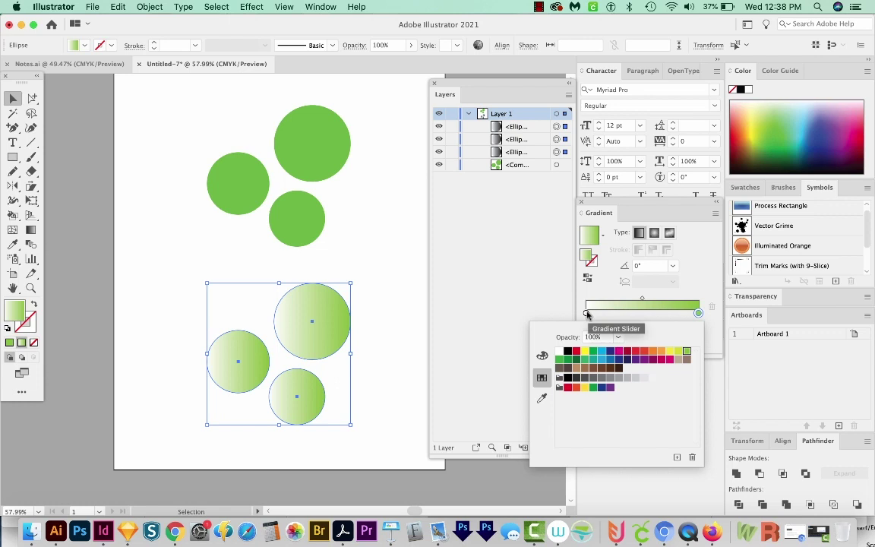
{"action": "left_click", "coordinate": [585, 313]}
{"action": "double_click", "coordinate": [586, 313]}
{"action": "left_click", "coordinate": [601, 354]}
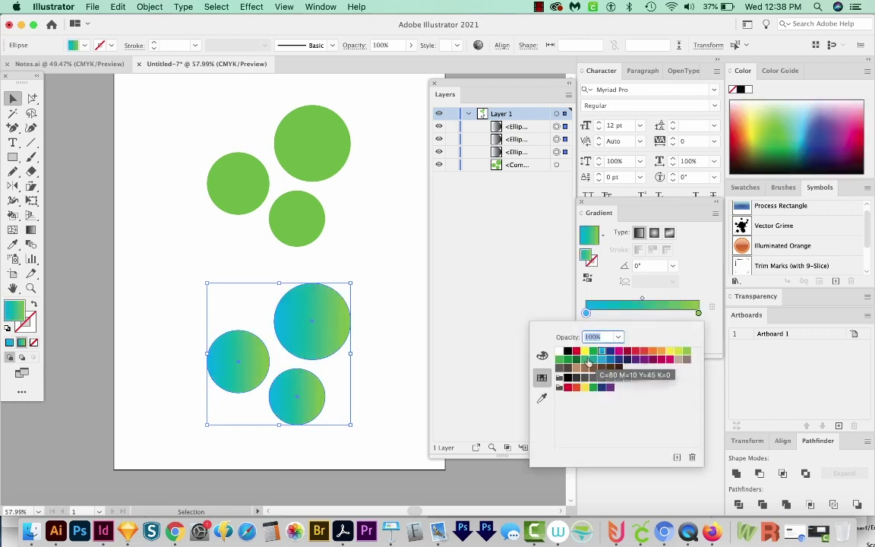
{"action": "left_click", "coordinate": [468, 365]}
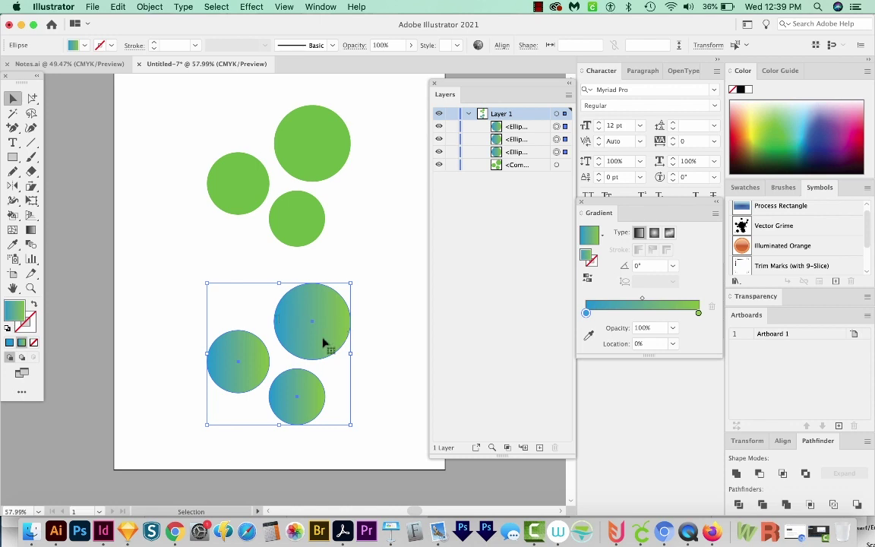
{"action": "left_click", "coordinate": [307, 194]}
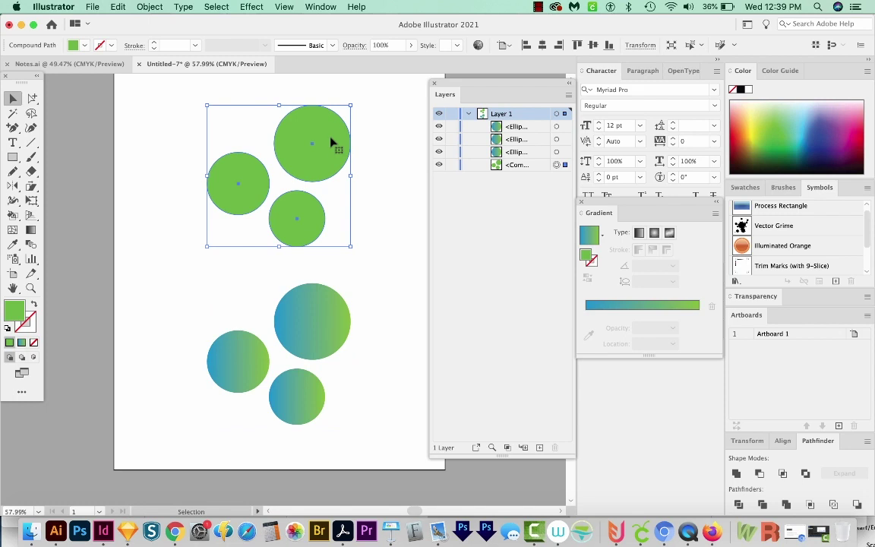
{"action": "key", "text": "i"}
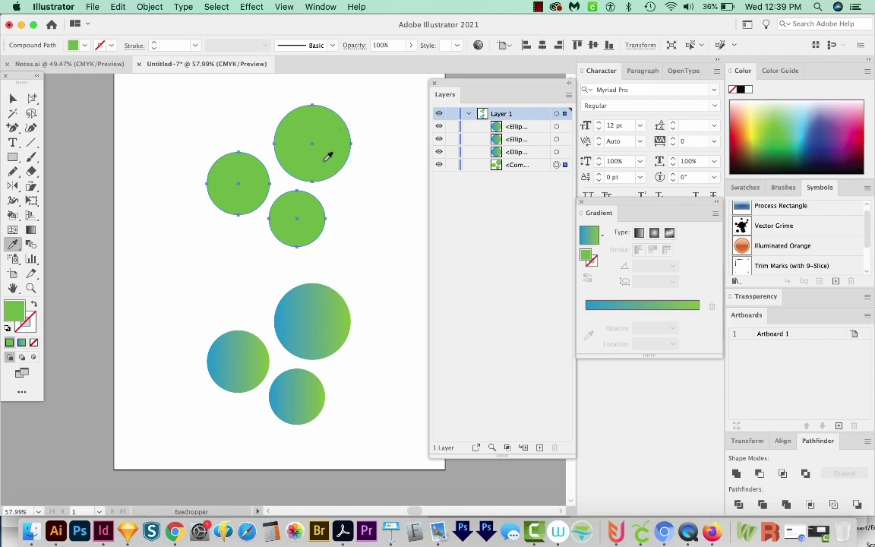
Eyedrop the cyan-to-green gradient onto the upper circles, then shift them down and right.
{"action": "left_click", "coordinate": [316, 317]}
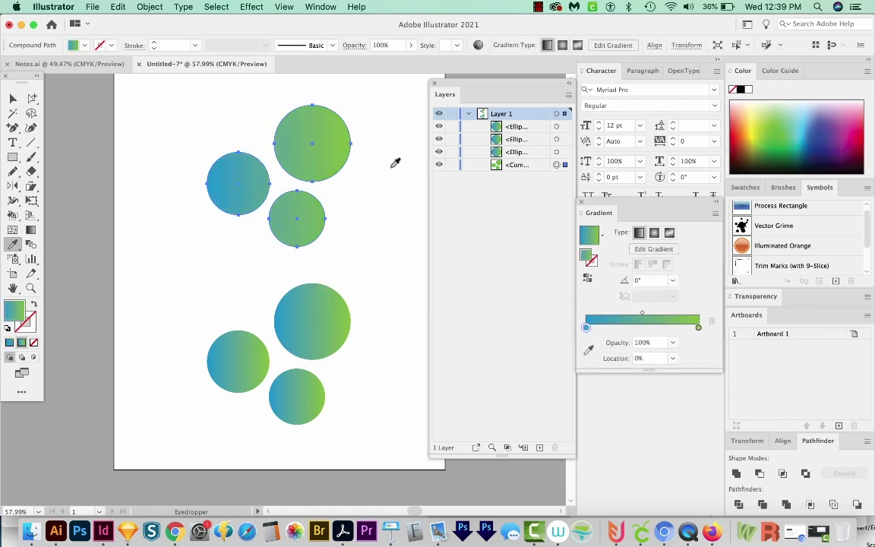
{"action": "left_click", "coordinate": [32, 98]}
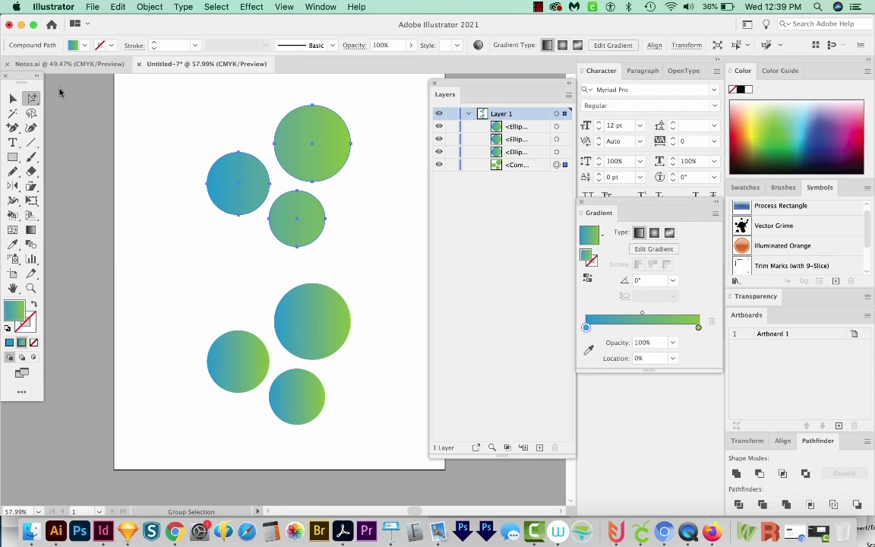
{"action": "left_click", "coordinate": [365, 118]}
{"action": "left_click_drag", "start_coordinate": [343, 125], "coordinate": [324, 127]}
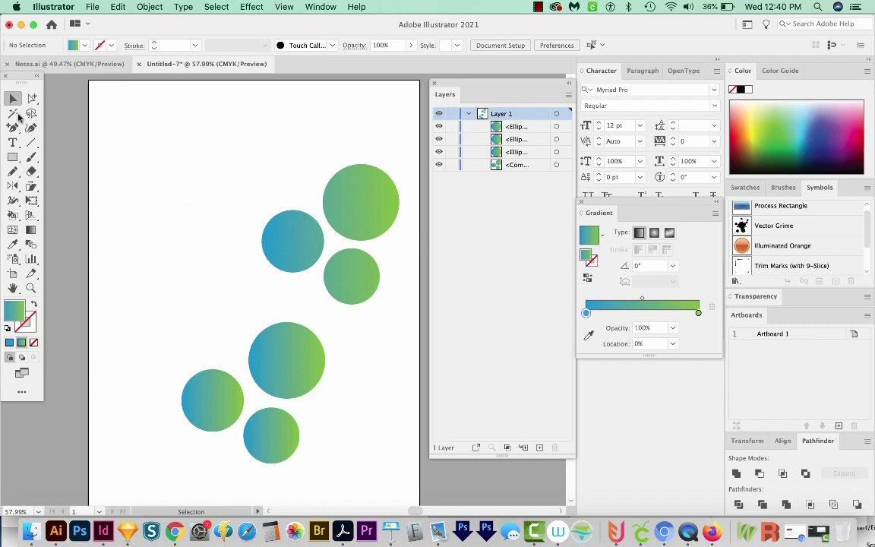
Commit the Hello text near the top-left and scale it up to about 88 pt.
{"action": "key", "text": "t"}
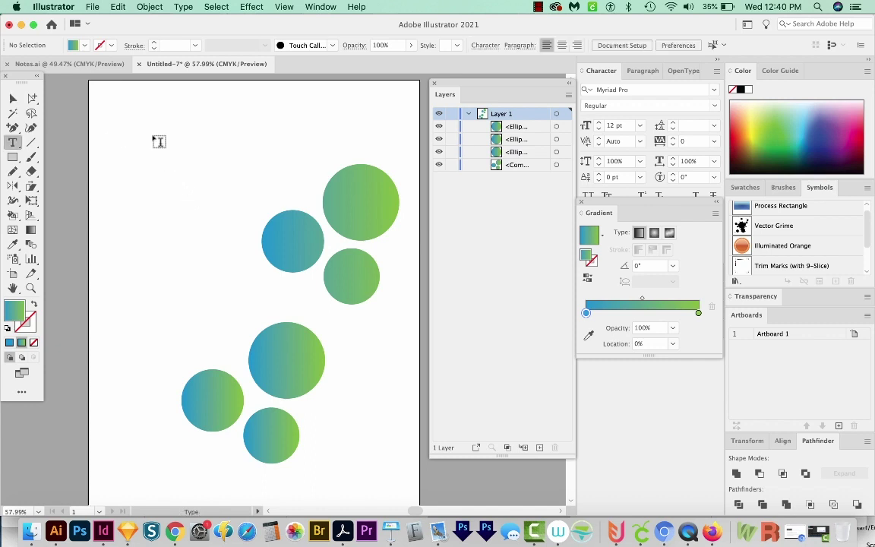
{"action": "left_click", "coordinate": [155, 137]}
{"action": "type", "text": "Hello"}
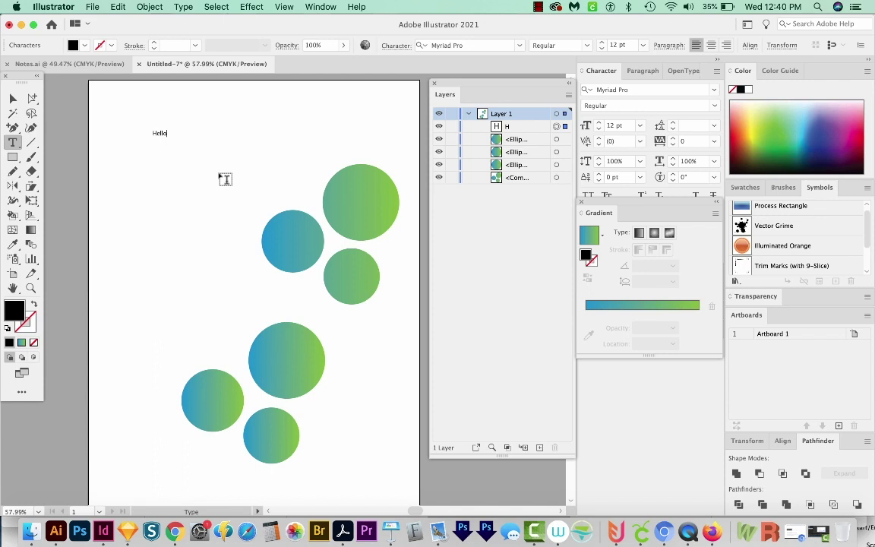
{"action": "key", "text": "Escape"}
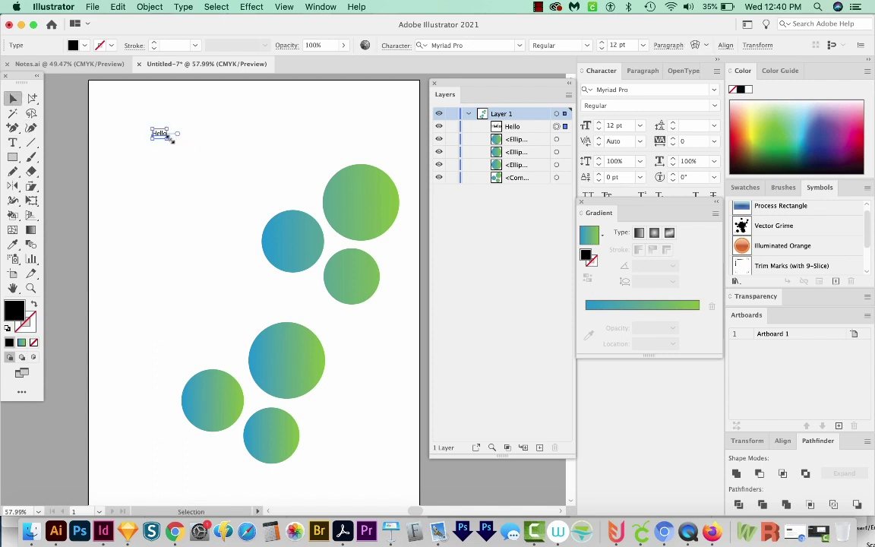
{"action": "left_click_drag", "start_coordinate": [173, 141], "coordinate": [244, 175]}
Set Hello's font to Montserrat ExtraBold.
{"action": "left_click", "coordinate": [627, 91]}
{"action": "type", "text": "montserr"}
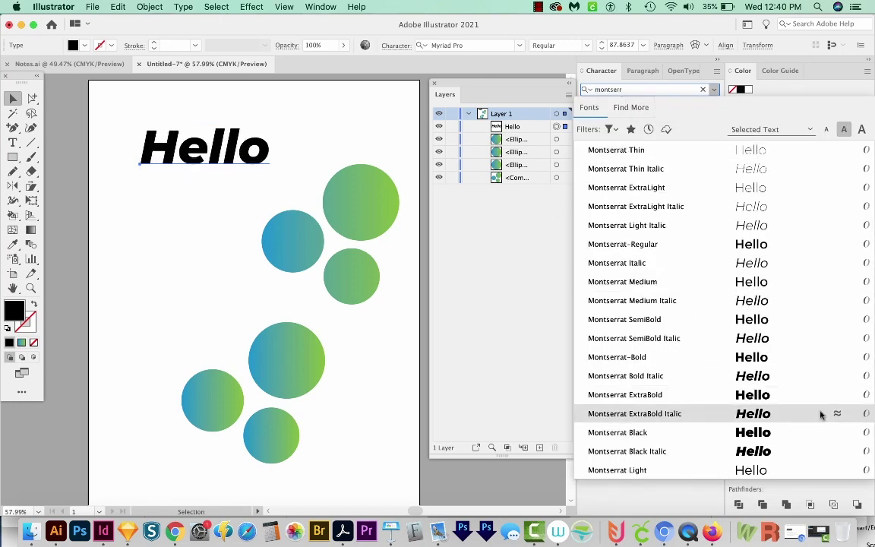
{"action": "left_click", "coordinate": [821, 394]}
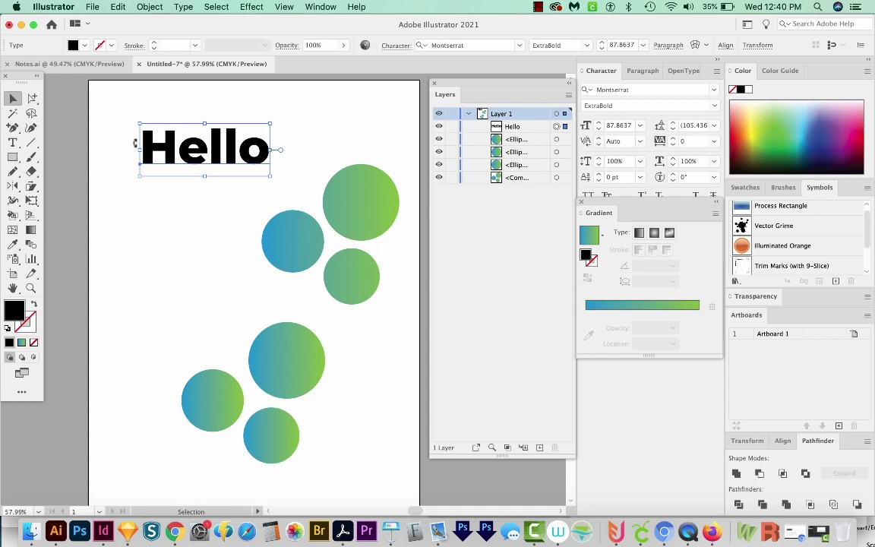
Reselect Hello as an object and sample the lower-left circle's gradient with the Eyedropper.
{"action": "double_click", "coordinate": [185, 148]}
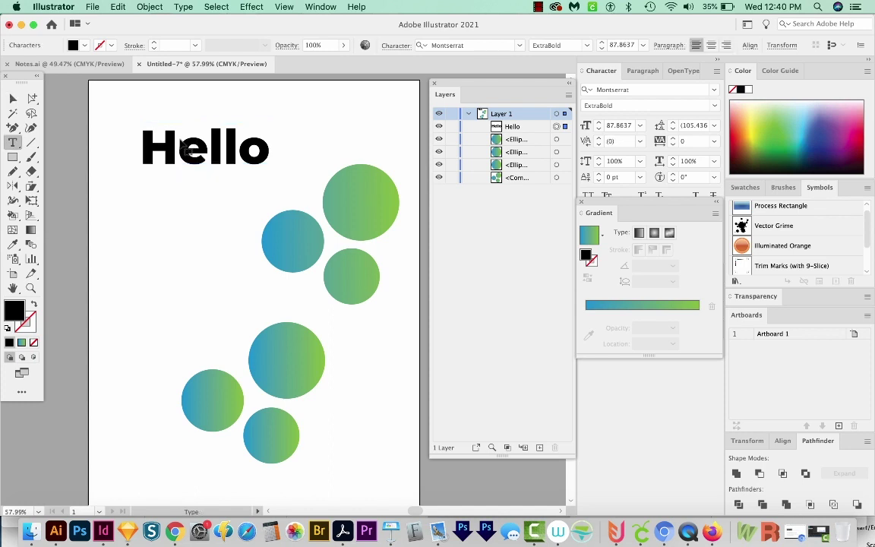
{"action": "left_click_drag", "start_coordinate": [177, 149], "coordinate": [204, 149]}
{"action": "left_click", "coordinate": [218, 155]}
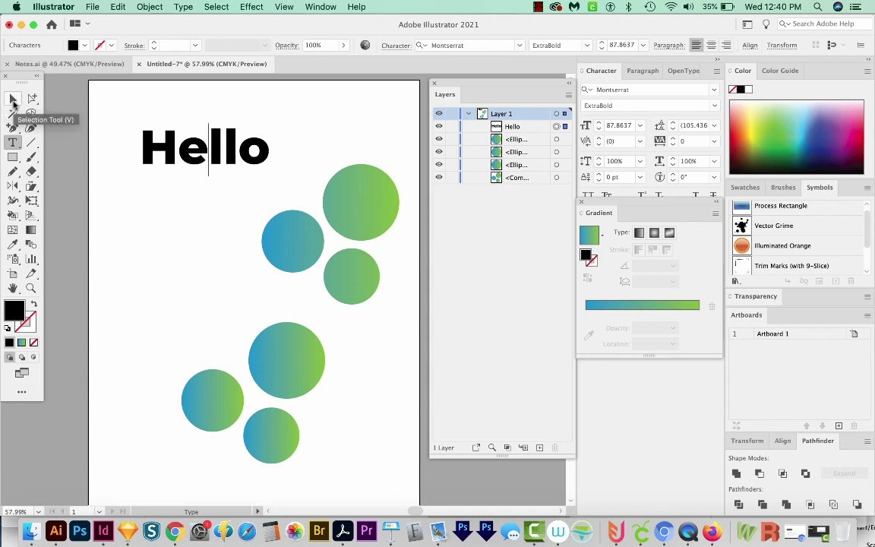
{"action": "left_click", "coordinate": [13, 99]}
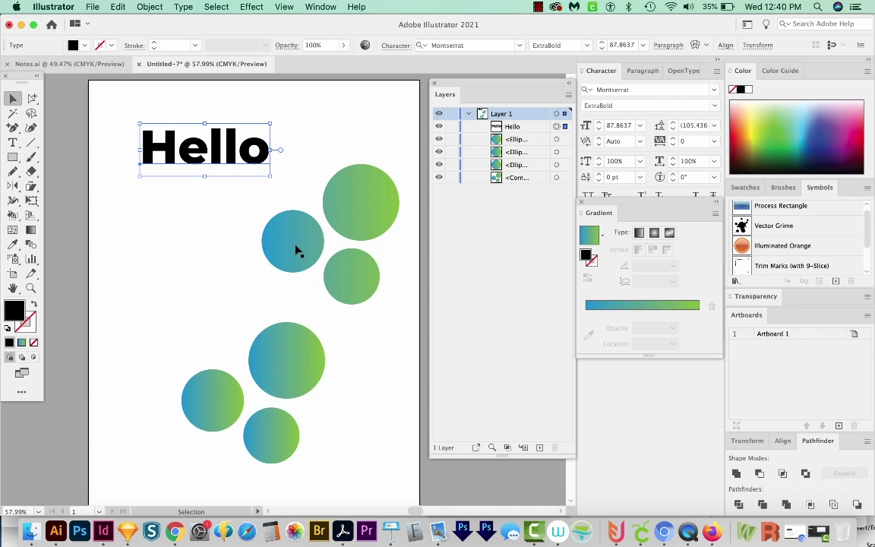
{"action": "key", "text": "i"}
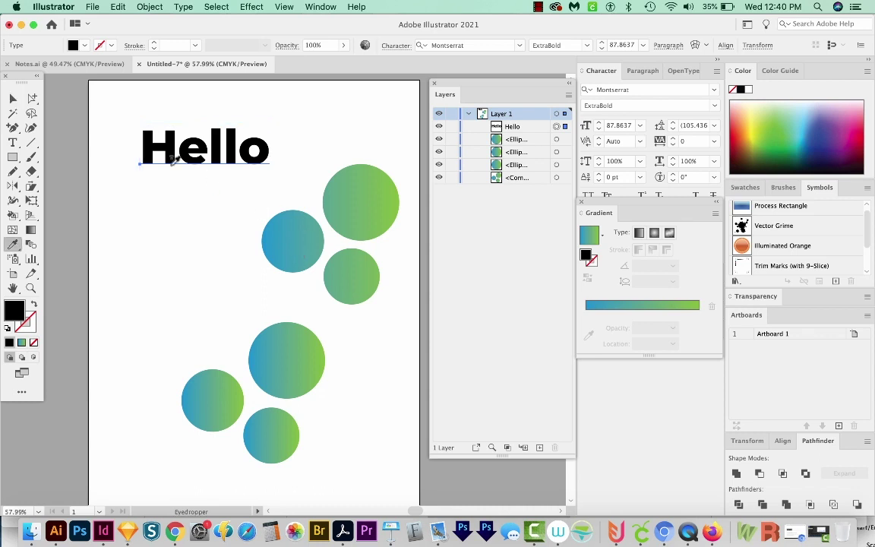
{"action": "left_click", "coordinate": [225, 405]}
Delete the characters' black fill from Hello in the Appearance panel.
{"action": "mouse_move", "coordinate": [608, 213]}
{"action": "left_mouse_down"}
{"action": "mouse_move", "coordinate": [587, 175]}
{"action": "mouse_move", "coordinate": [448, 232]}
{"action": "left_mouse_up"}
{"action": "left_click", "coordinate": [601, 330]}
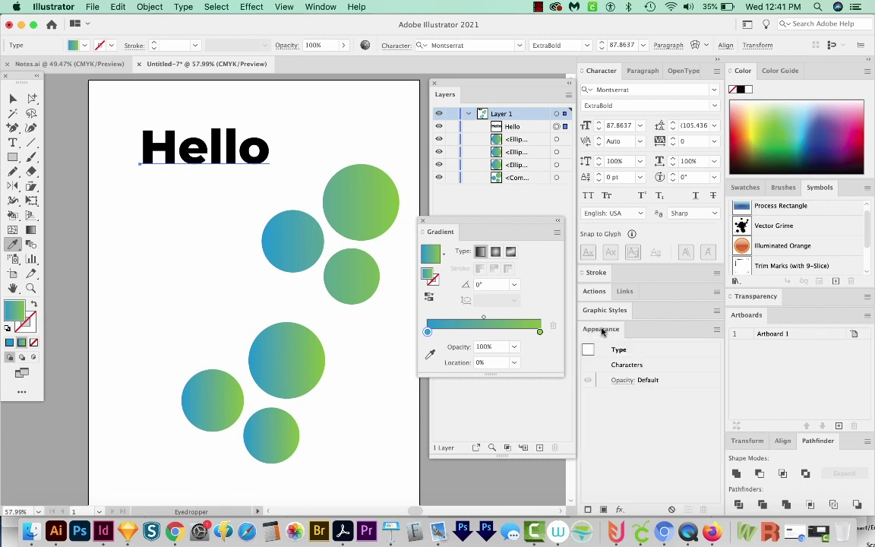
{"action": "double_click", "coordinate": [636, 365]}
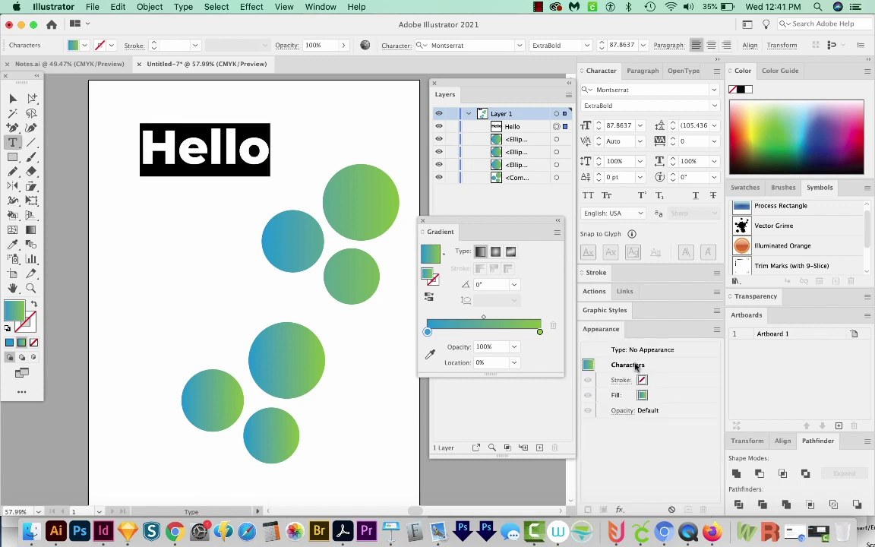
{"action": "left_click", "coordinate": [659, 396]}
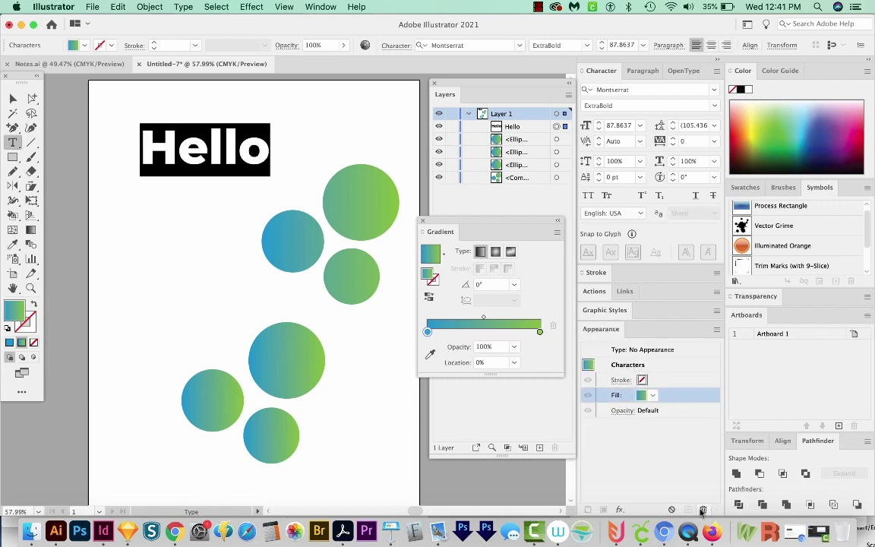
{"action": "left_click", "coordinate": [705, 510]}
Add a new fill to the Hello type object and sample the circle's blue-green gradient into it.
{"action": "left_click", "coordinate": [668, 350]}
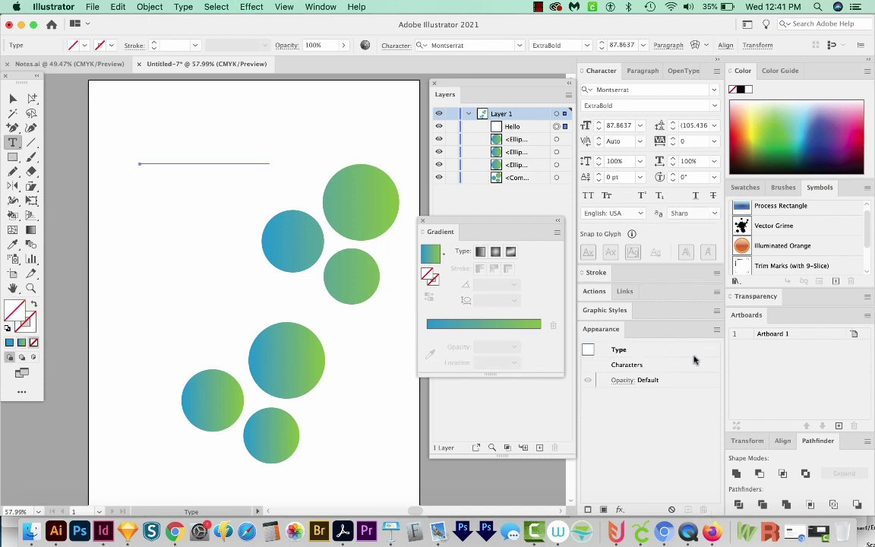
{"action": "left_click", "coordinate": [715, 331]}
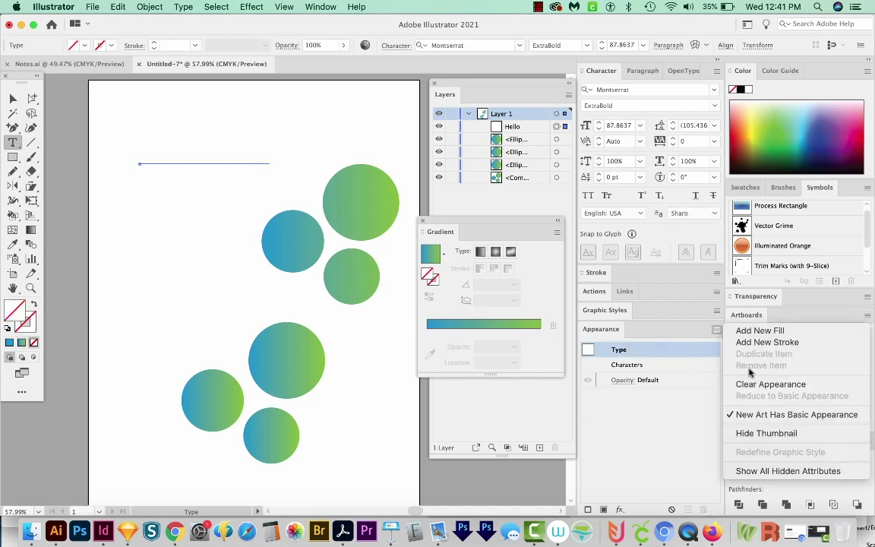
{"action": "left_click", "coordinate": [766, 332]}
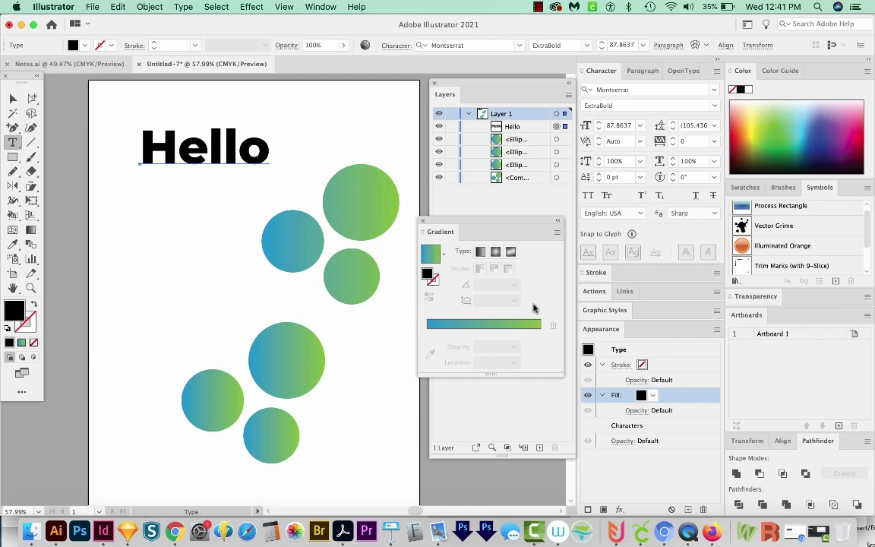
{"action": "key", "text": "i"}
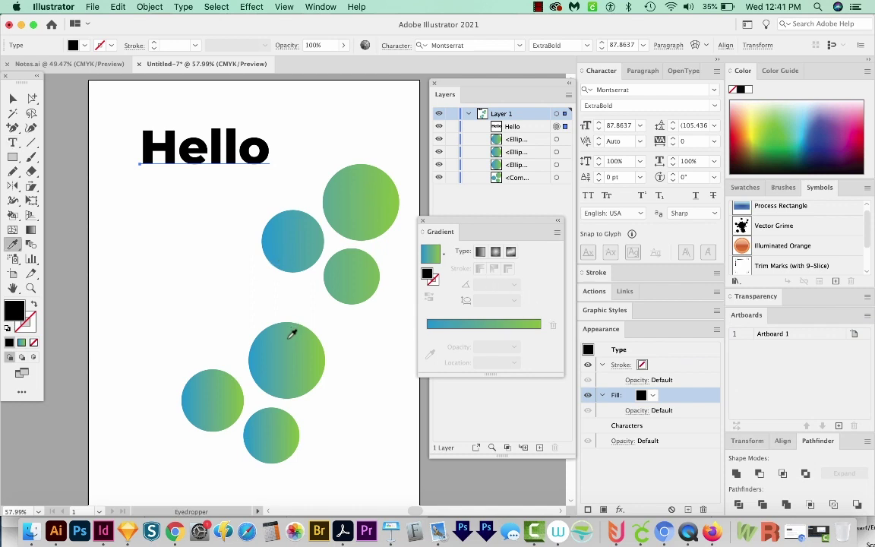
{"action": "left_click", "coordinate": [293, 348]}
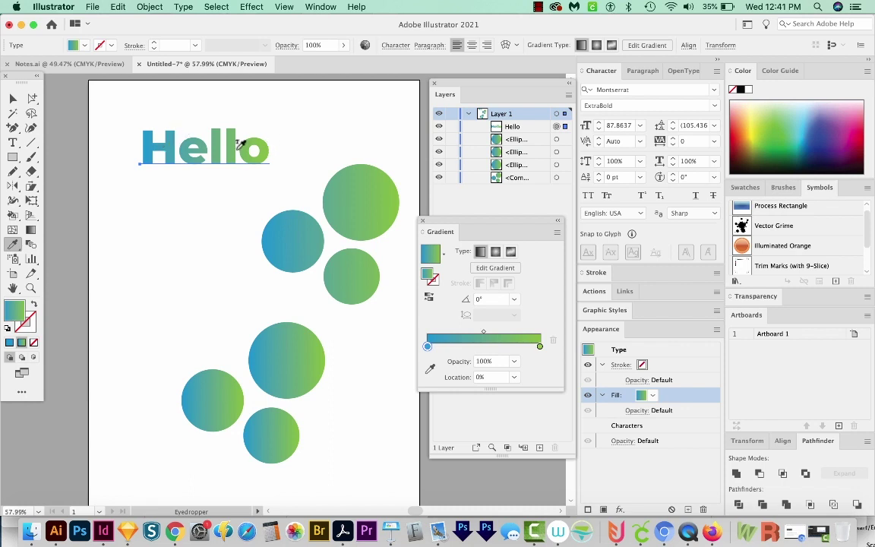
Move Hello up-left, try an outlined duplicate, then undo back to one black Hello.
{"action": "key", "text": "v"}
{"action": "left_click_drag", "start_coordinate": [176, 151], "coordinate": [157, 127]}
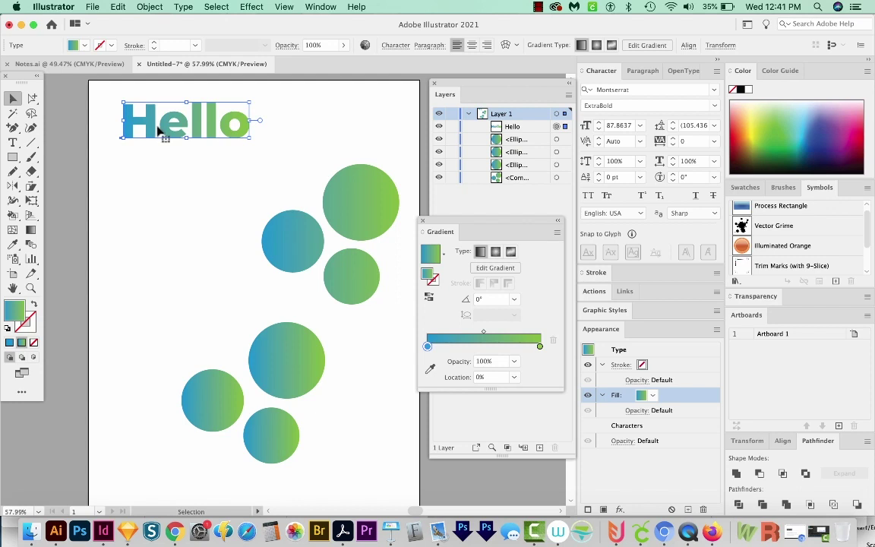
{"action": "left_click_drag", "start_coordinate": [156, 128], "coordinate": [152, 173]}
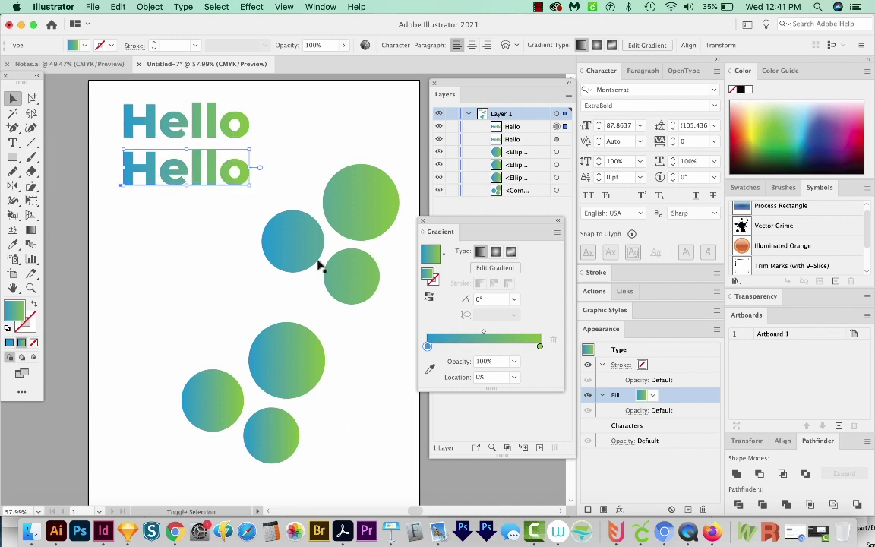
{"action": "key", "text": "super+shift+o"}
{"action": "key", "text": "super+z"}
{"action": "key", "text": "super+z"}
{"action": "key", "text": "super+z"}
{"action": "key", "text": "super+z"}
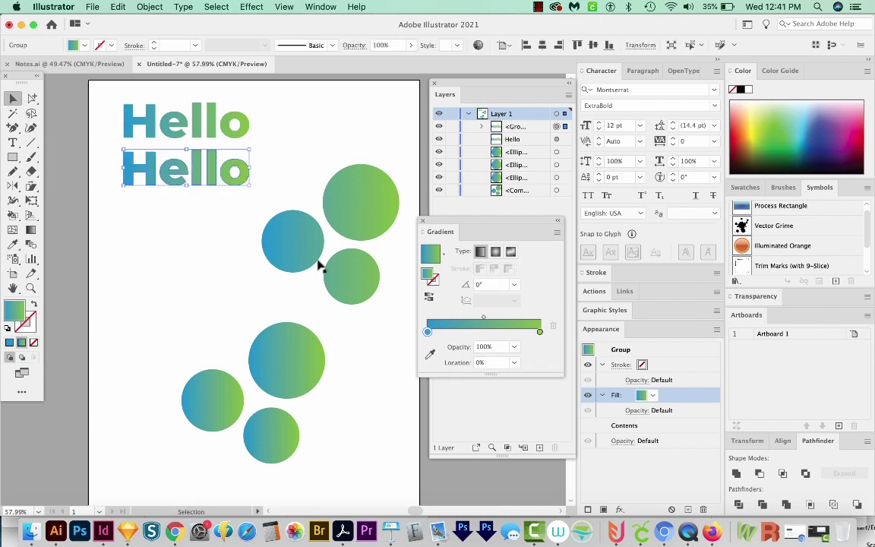
Paste the beach photo, move it onto Hello and enlarge it to cover the text.
{"action": "left_click", "coordinate": [263, 272]}
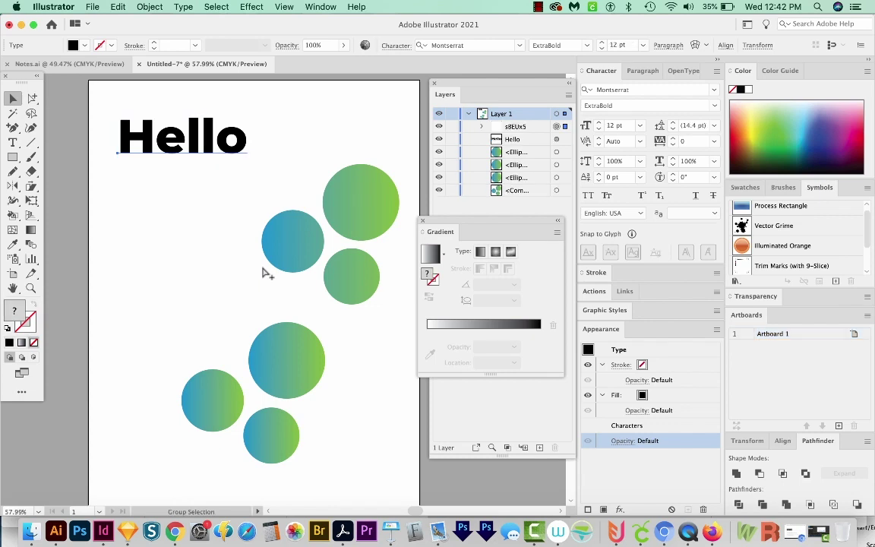
{"action": "key", "text": "super+v"}
{"action": "left_click_drag", "start_coordinate": [255, 288], "coordinate": [144, 143]}
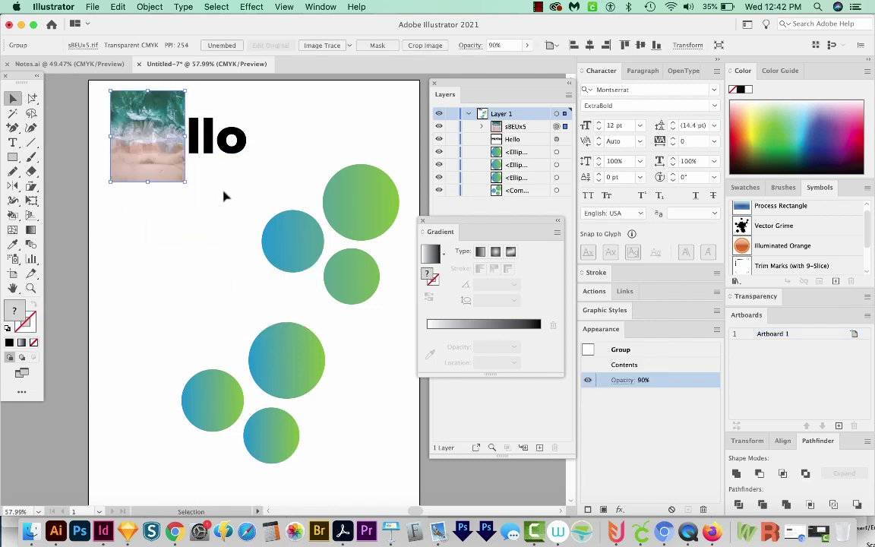
{"action": "left_click_drag", "start_coordinate": [185, 182], "coordinate": [250, 260]}
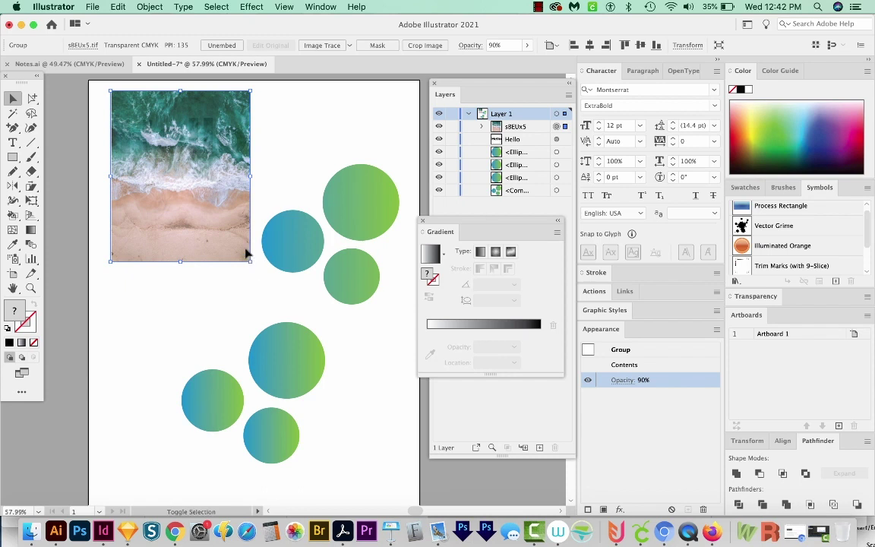
Send the beach photo behind Hello and select the Hello text.
{"action": "key", "text": "super+shift+bracketleft"}
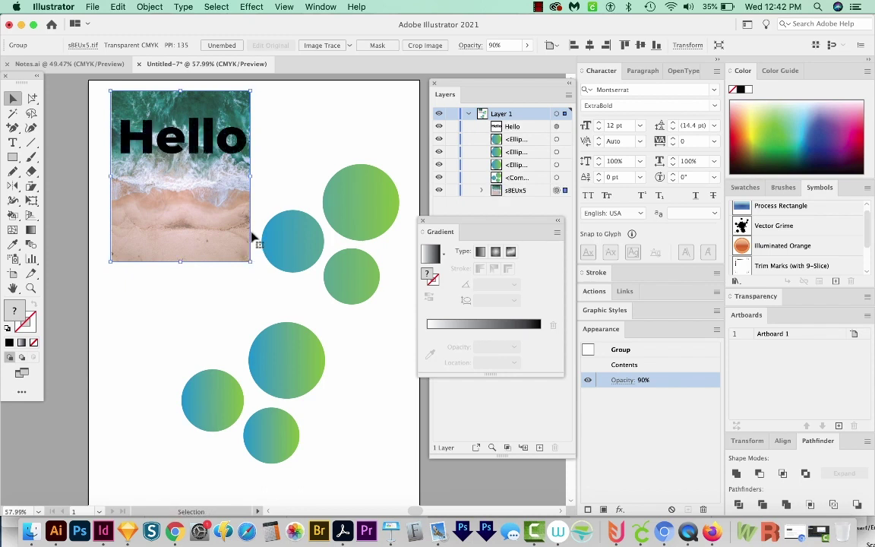
{"action": "left_click", "coordinate": [306, 160]}
{"action": "left_click", "coordinate": [187, 138]}
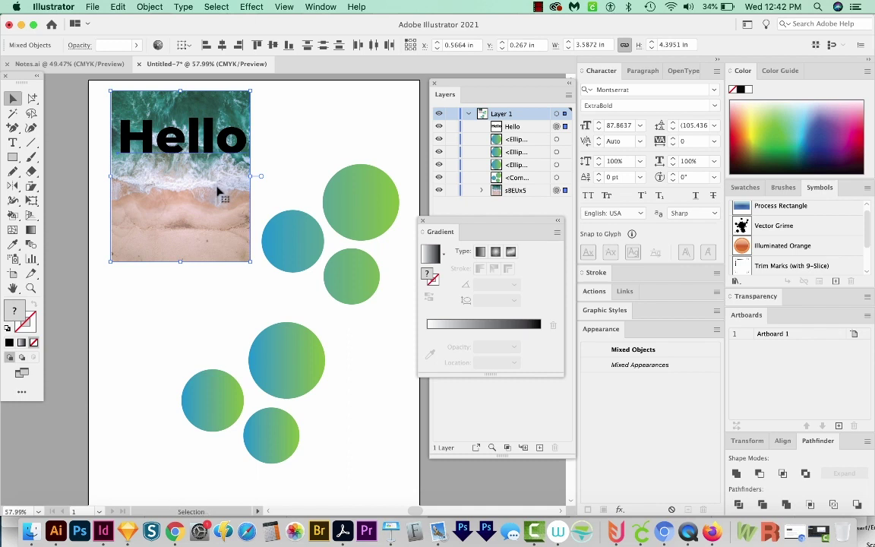
Clip the photo to Hello with Cmd+7, then release the mask and reselect Hello.
{"action": "key", "text": "super+7"}
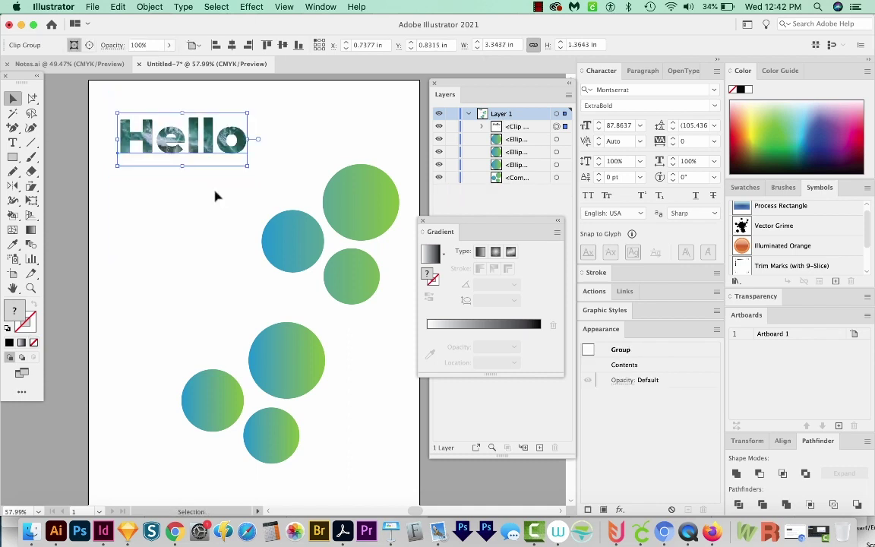
{"action": "left_click", "coordinate": [230, 181]}
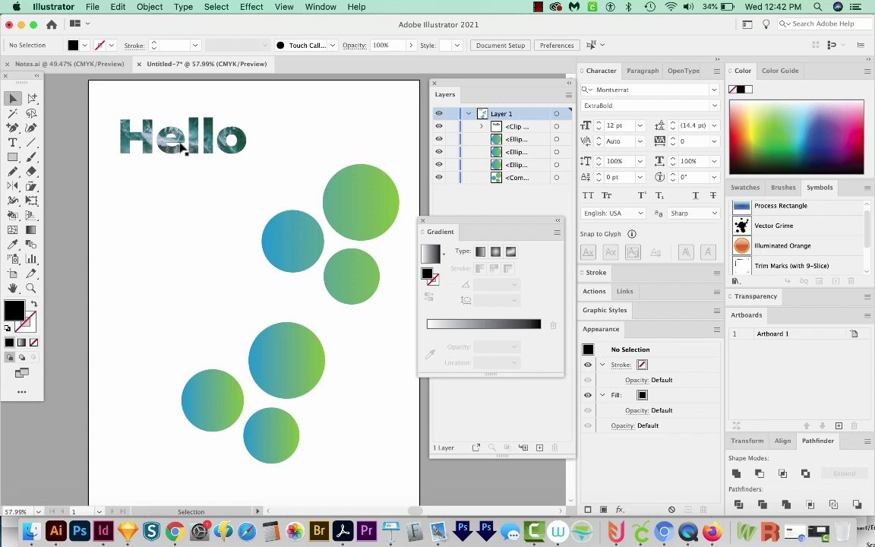
{"action": "left_click", "coordinate": [182, 148]}
{"action": "key", "text": "alt+super+7"}
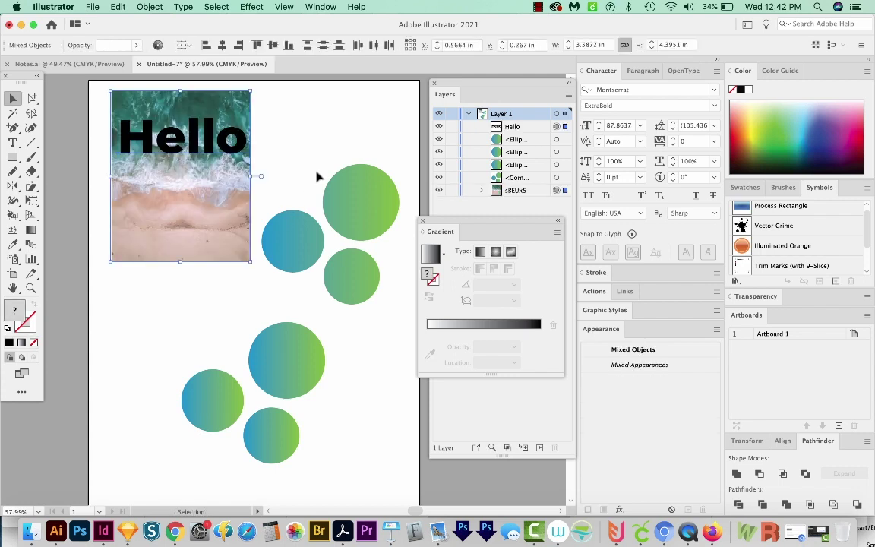
{"action": "left_click", "coordinate": [318, 175]}
{"action": "left_click", "coordinate": [179, 159]}
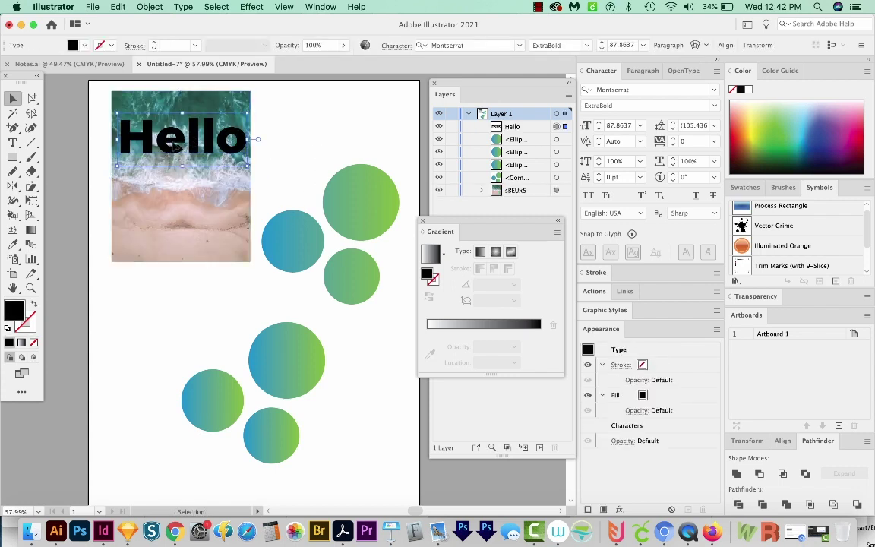
Duplicate Hello below the photo and convert the copy to outlines.
{"action": "left_click_drag", "start_coordinate": [176, 164], "coordinate": [171, 311]}
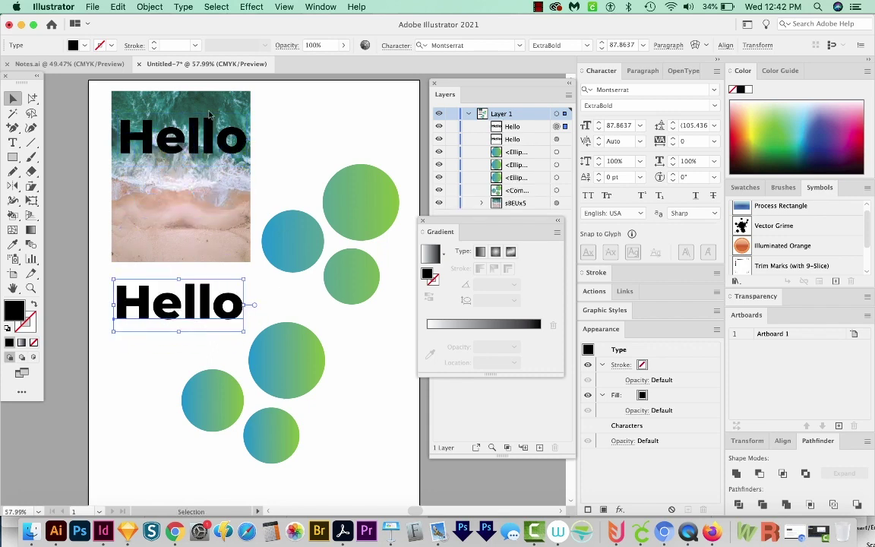
{"action": "left_click", "coordinate": [183, 8]}
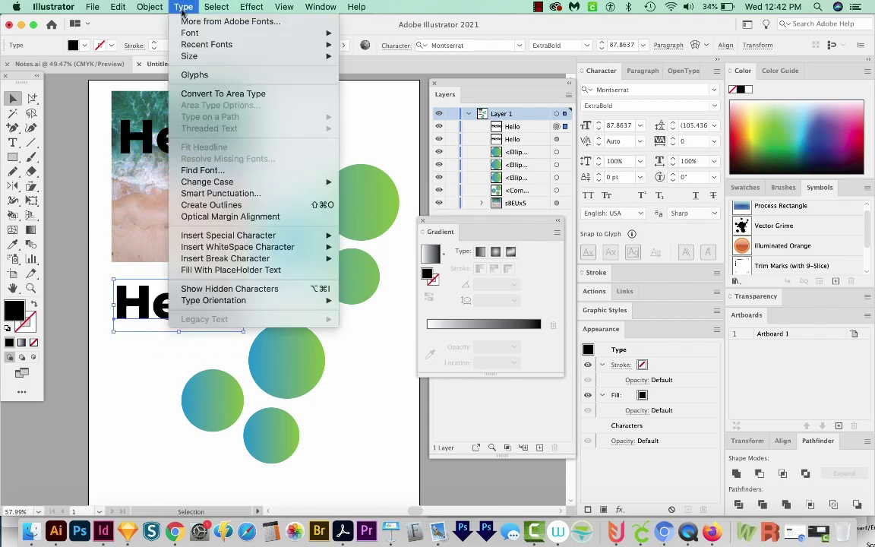
{"action": "left_click", "coordinate": [258, 204]}
{"action": "left_click", "coordinate": [190, 330]}
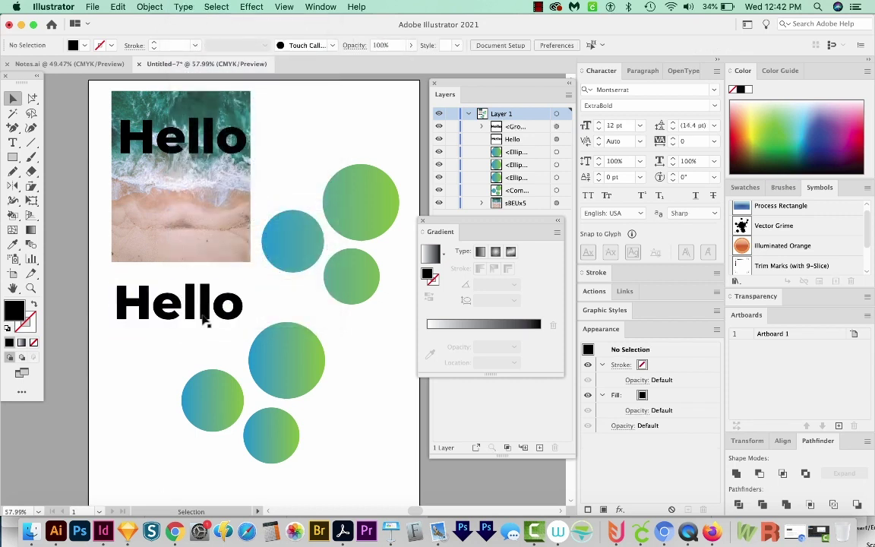
Move the outlined Hello over the photo, test a clipping mask, then undo it.
{"action": "left_click_drag", "start_coordinate": [206, 320], "coordinate": [207, 255]}
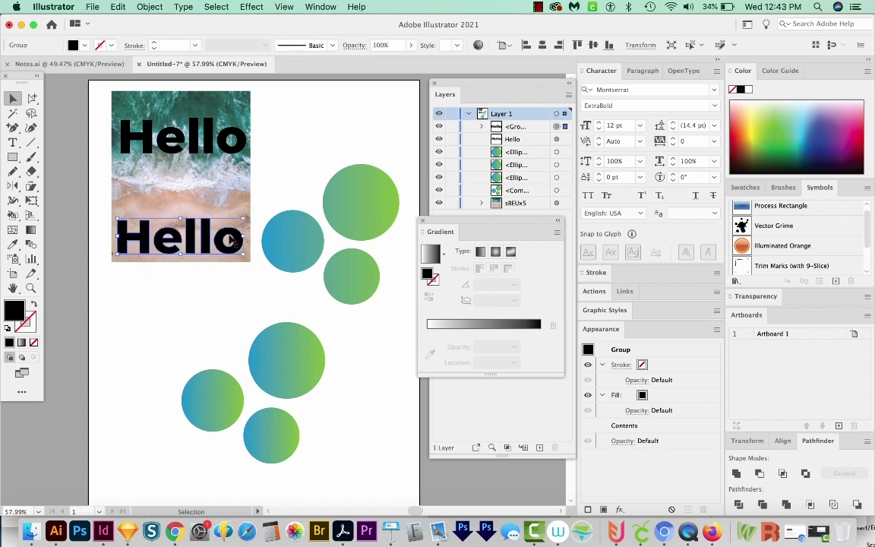
{"action": "left_click", "coordinate": [236, 202], "text": "shift"}
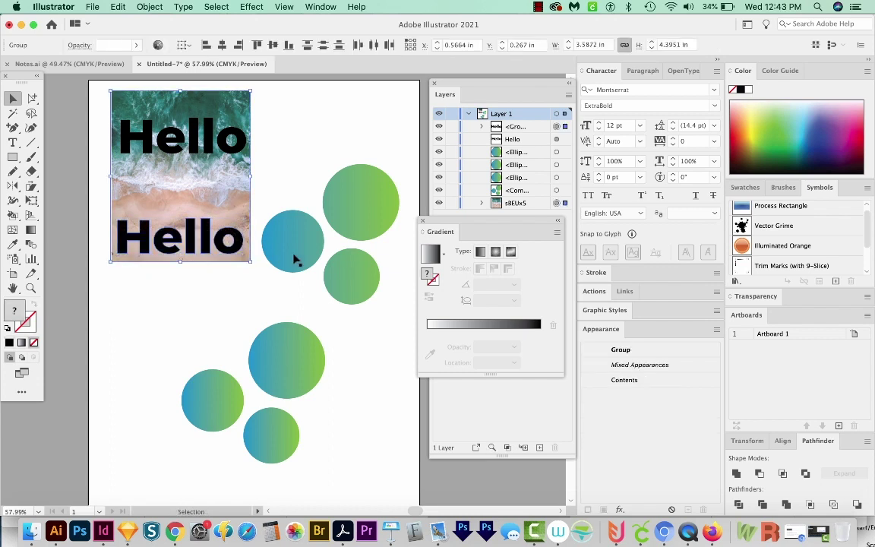
{"action": "key", "text": "super+7"}
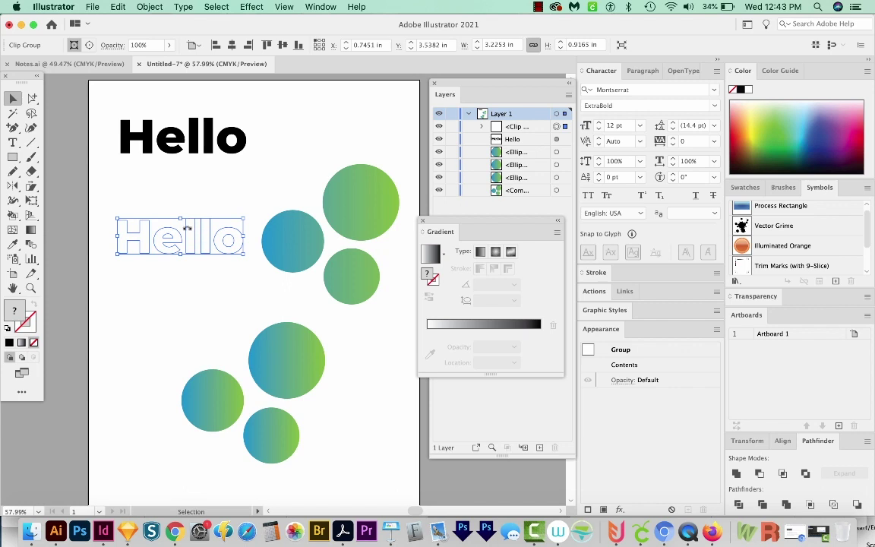
{"action": "key", "text": "super+z"}
{"action": "key", "text": "super+z"}
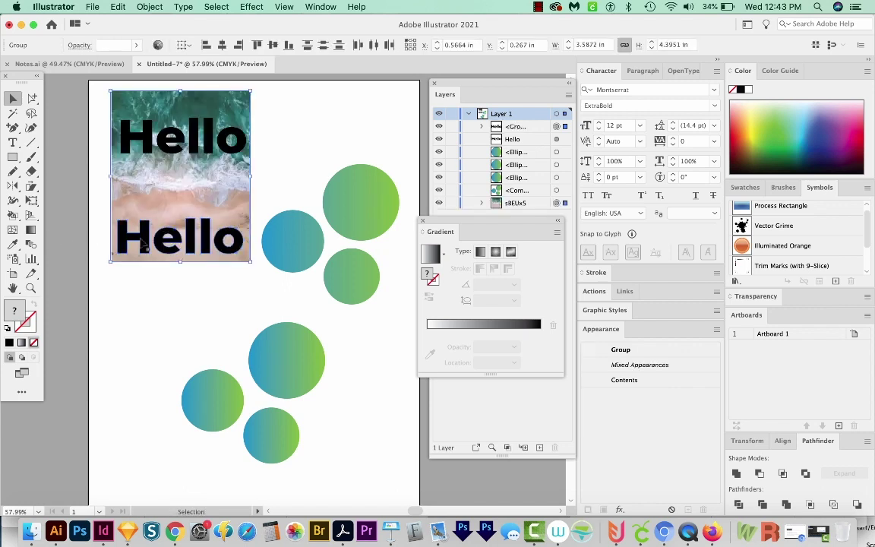
Inspect the lower Hello's separate letters, H and e, with Direct Selection.
{"action": "left_click", "coordinate": [141, 280]}
{"action": "left_click", "coordinate": [137, 221]}
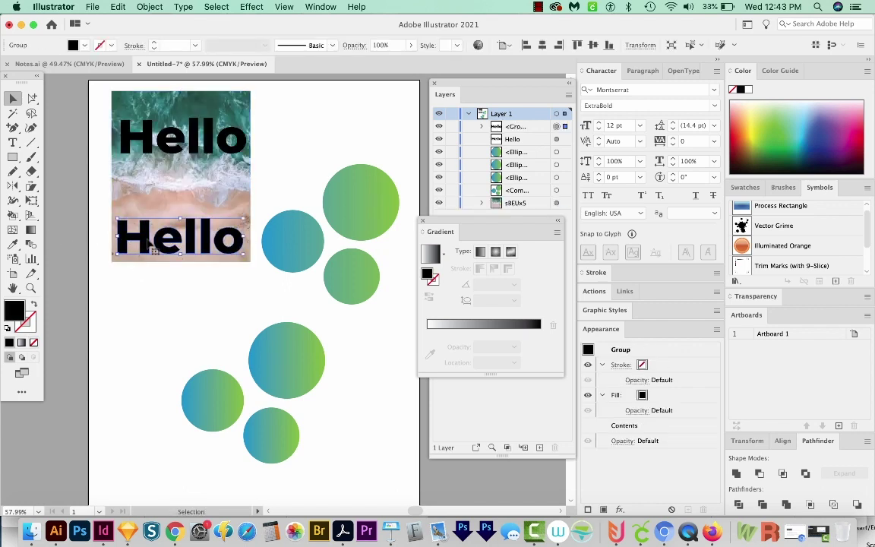
{"action": "key", "text": "a"}
{"action": "left_click", "coordinate": [146, 300]}
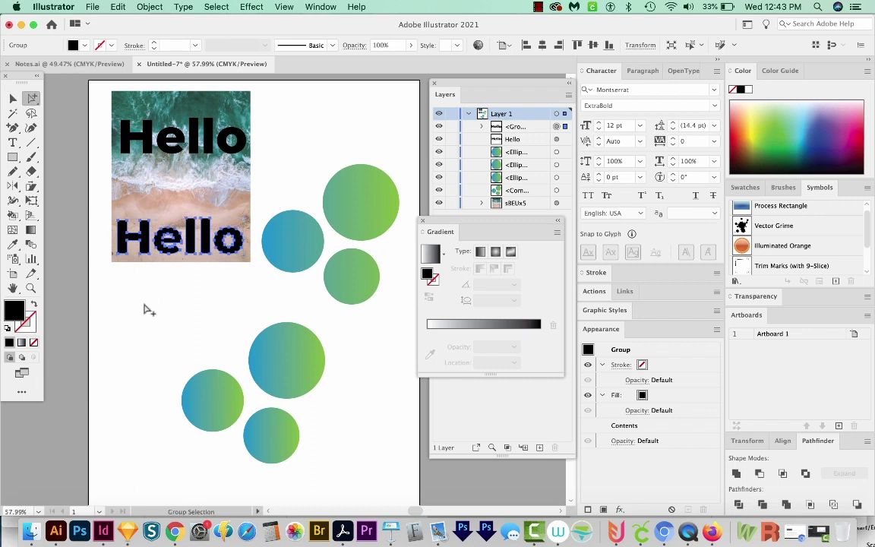
{"action": "left_click", "coordinate": [147, 245]}
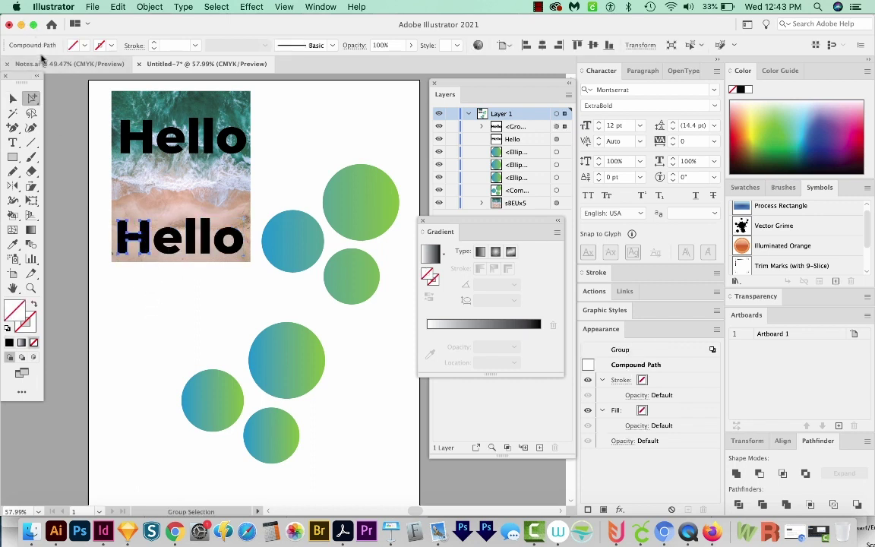
{"action": "left_click", "coordinate": [177, 240]}
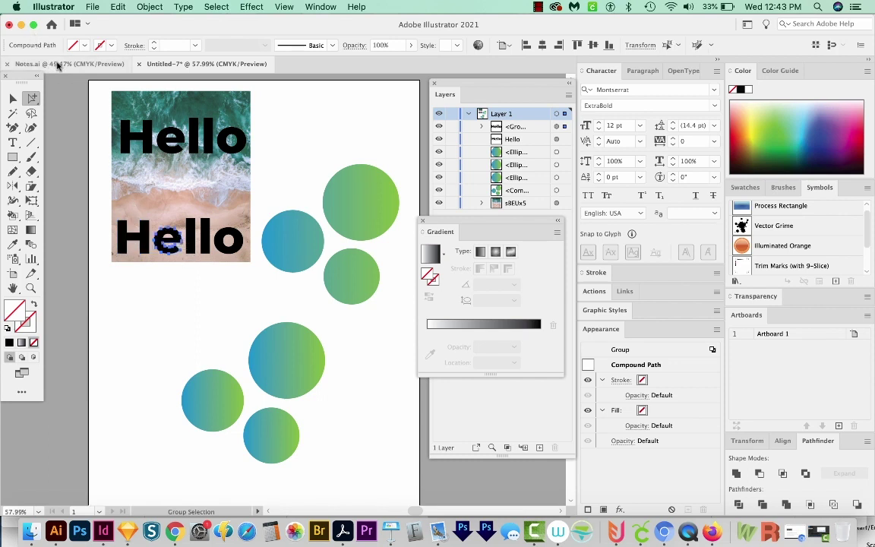
{"action": "left_click", "coordinate": [137, 221]}
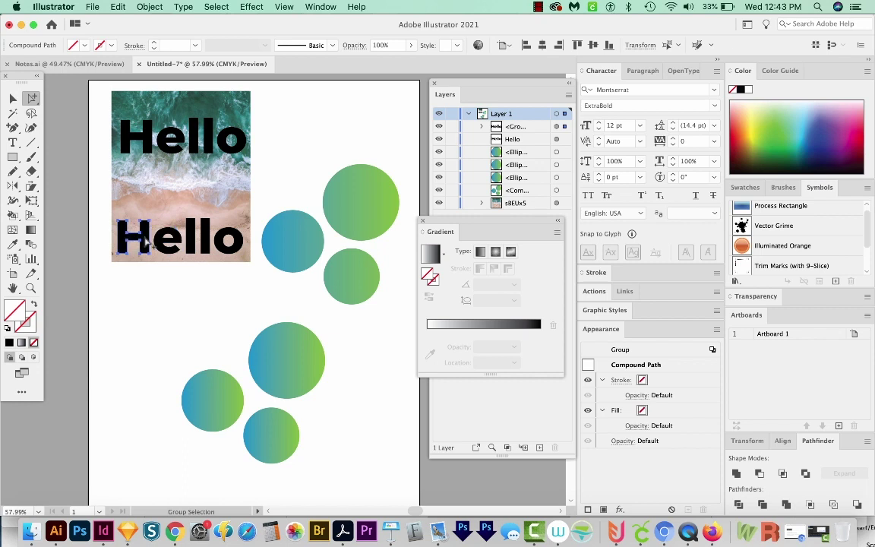
{"action": "left_click", "coordinate": [159, 281]}
Make the whole lower Hello one compound path (Cmd+8), test a clip with the photo, then undo.
{"action": "key", "text": "v"}
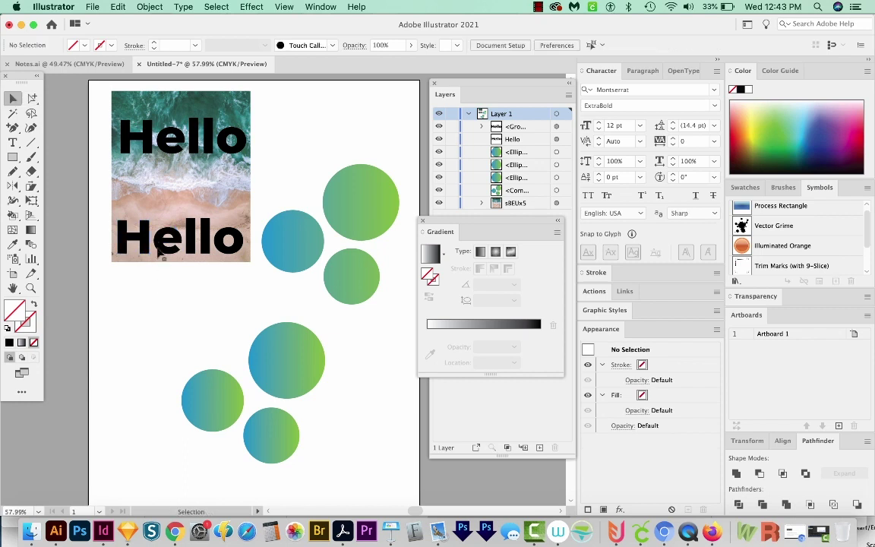
{"action": "left_click", "coordinate": [160, 253]}
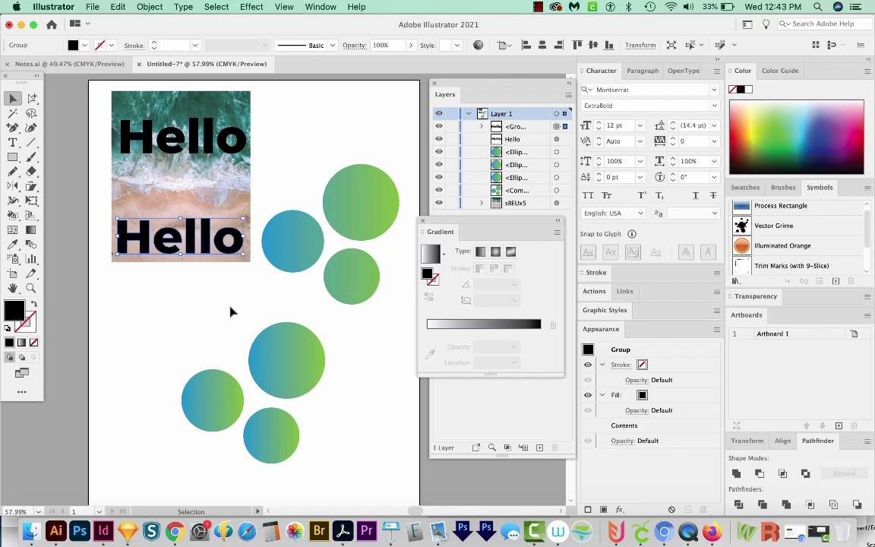
{"action": "key", "text": "super+8"}
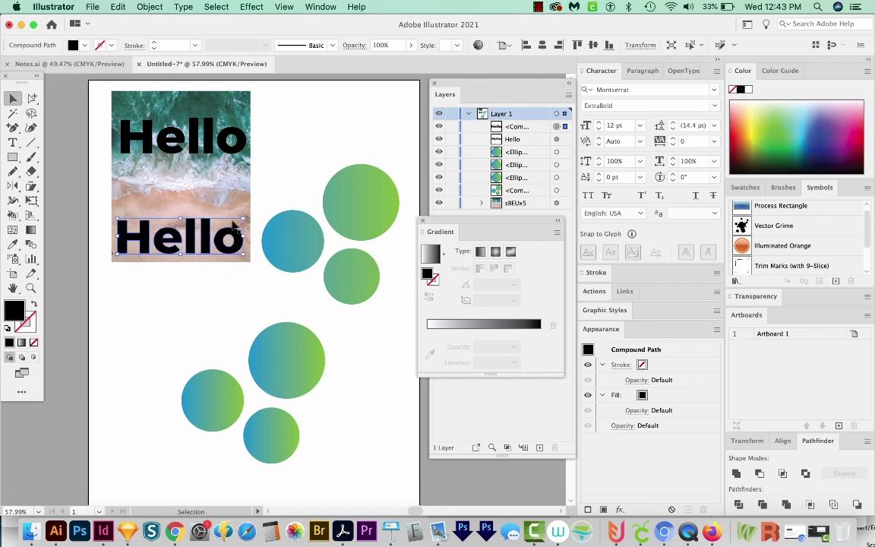
{"action": "left_click", "coordinate": [162, 203], "text": "shift"}
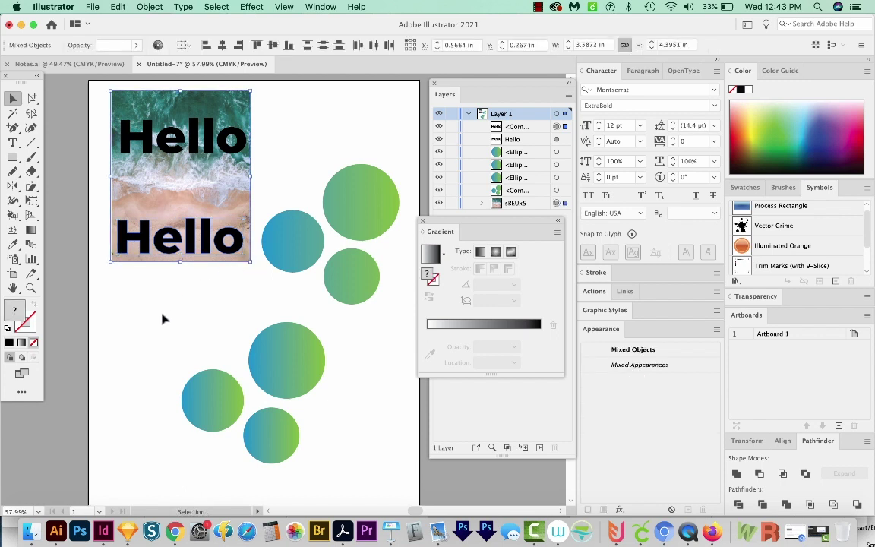
{"action": "key", "text": "super+7"}
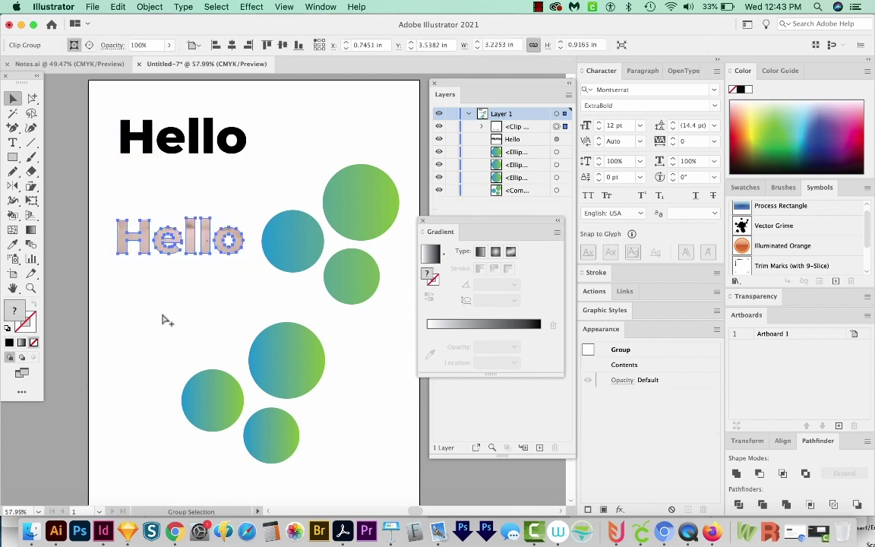
{"action": "key", "text": "super+z"}
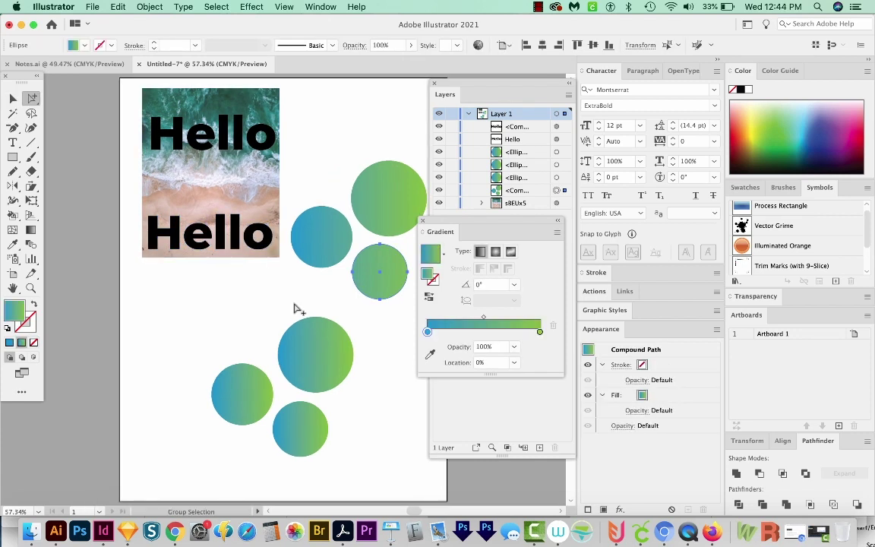
Move the small right circle up-left so it overlaps the left circle.
{"action": "left_click", "coordinate": [318, 290]}
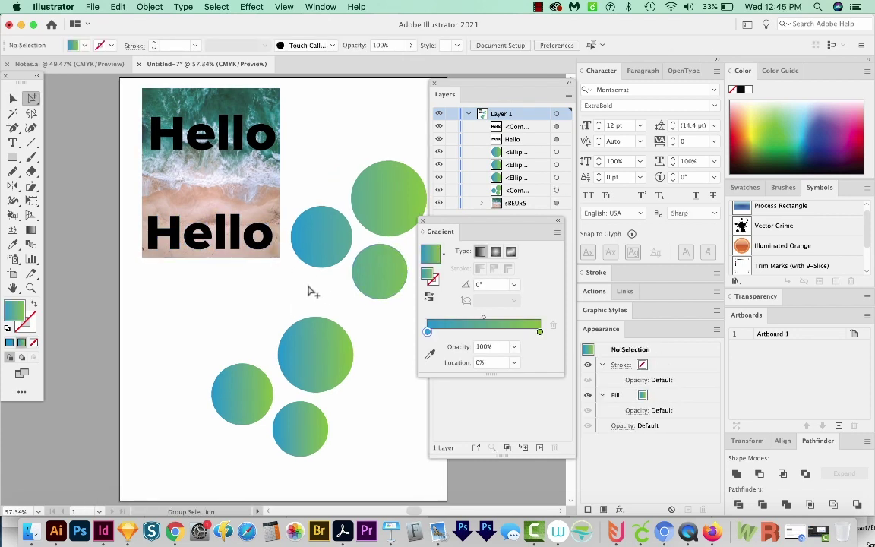
{"action": "left_click", "coordinate": [365, 256]}
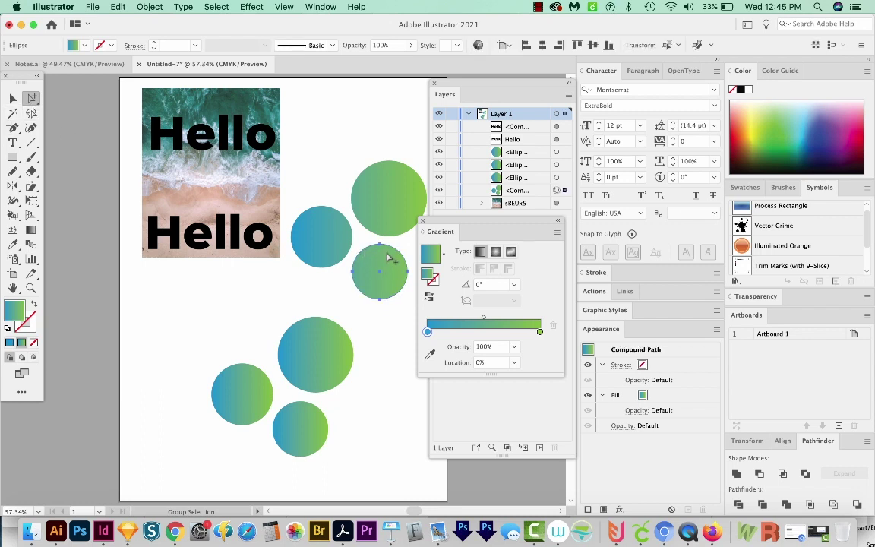
{"action": "left_click_drag", "start_coordinate": [380, 247], "coordinate": [360, 239]}
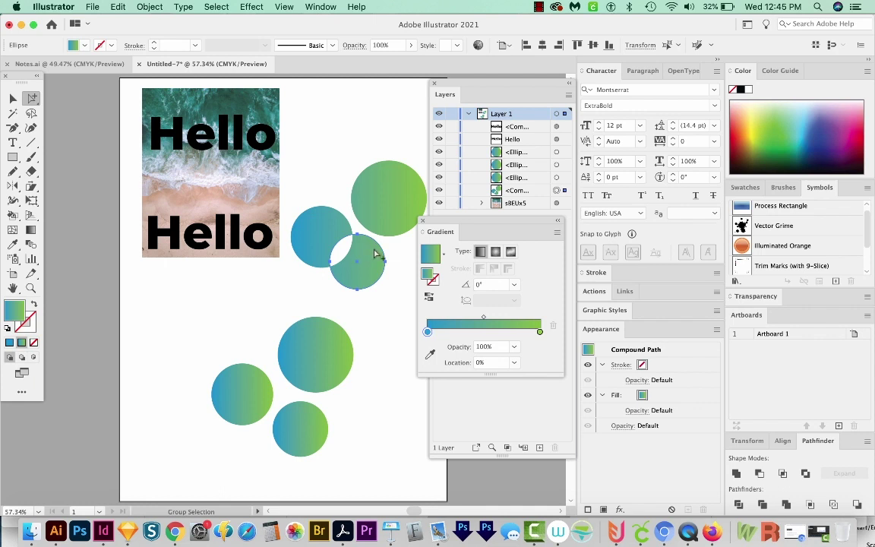
{"action": "key", "text": "Delete"}
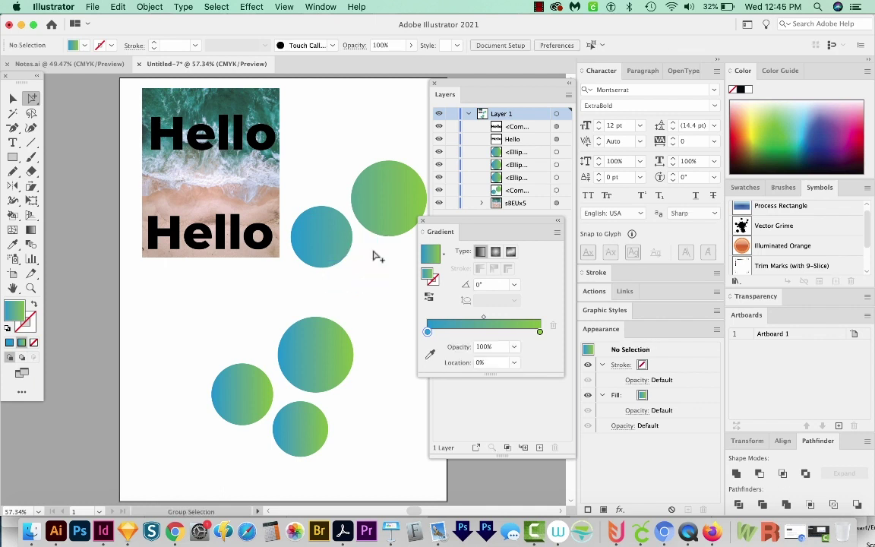
{"action": "key", "text": "v"}
{"action": "key", "text": "super+z"}
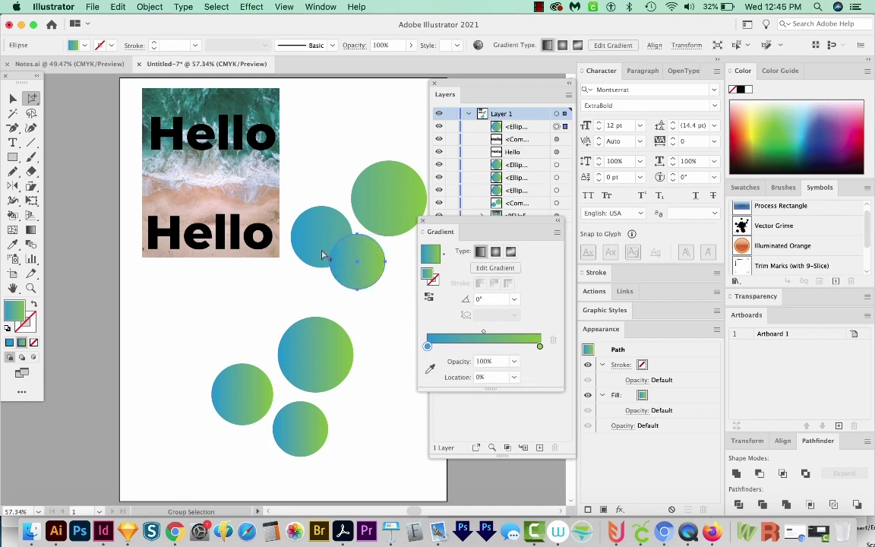
Unite the three upper circles with Pathfinder's Unite.
{"action": "left_click", "coordinate": [319, 246], "text": "shift"}
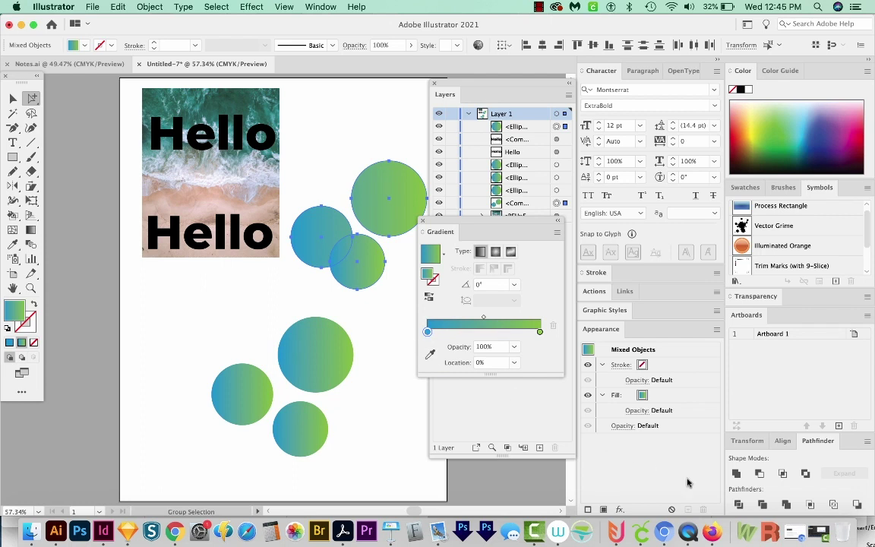
{"action": "left_click", "coordinate": [736, 474]}
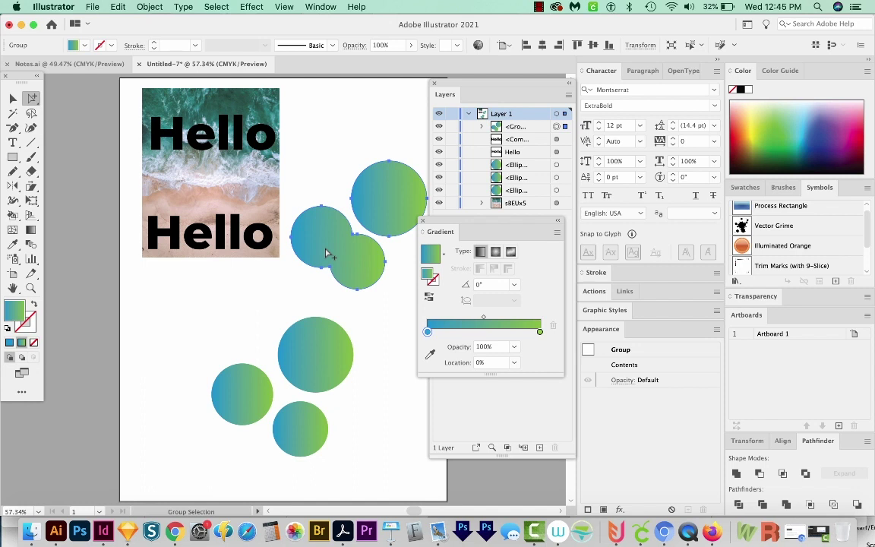
{"action": "left_click", "coordinate": [334, 301]}
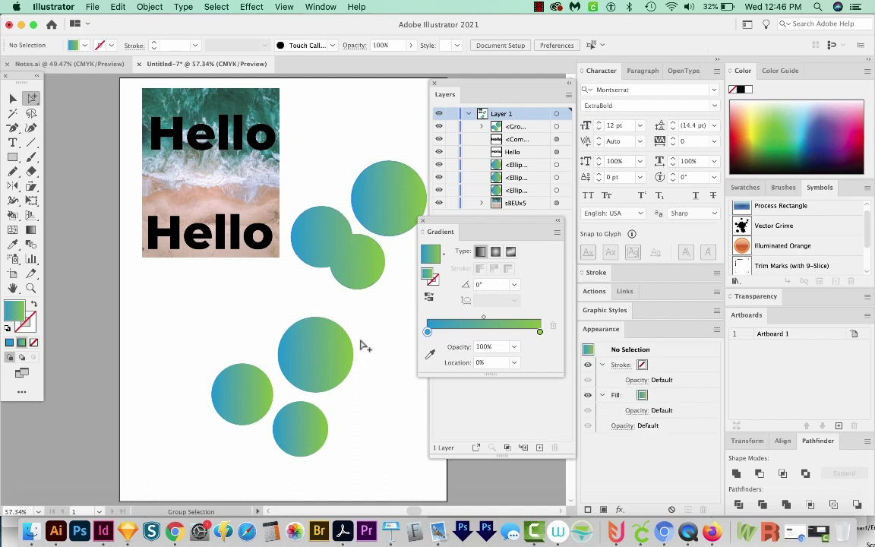
Subtract the small inner circle from the large lower circle with Minus Front, then nudge the ring down-right.
{"action": "left_click", "coordinate": [326, 367]}
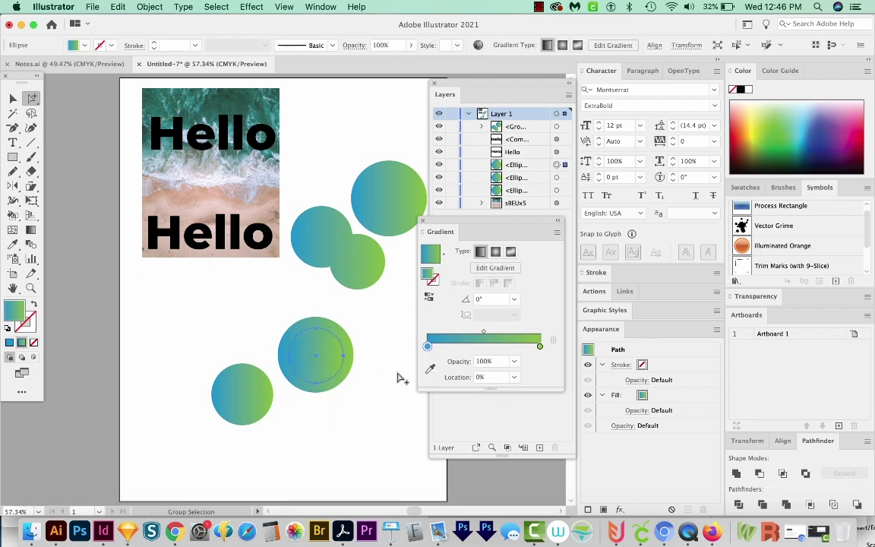
{"action": "left_click", "coordinate": [304, 356], "text": "shift"}
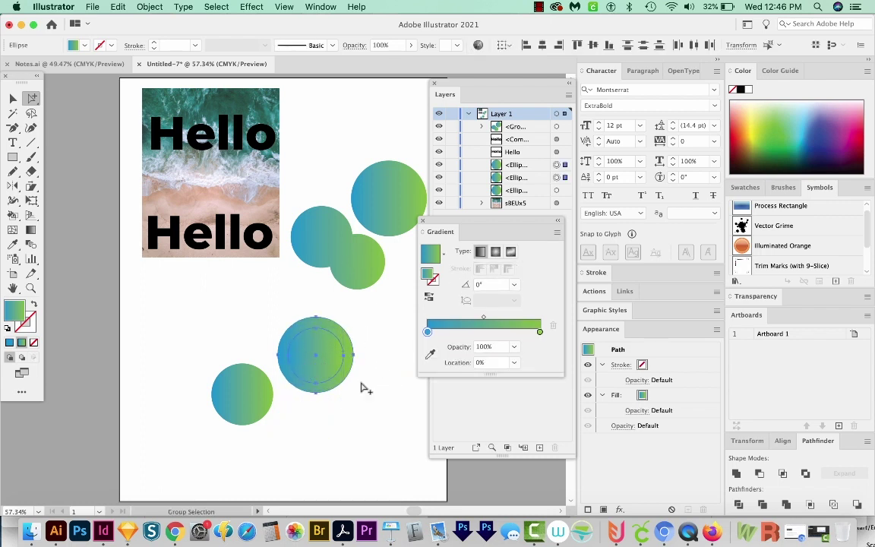
{"action": "left_click", "coordinate": [759, 473]}
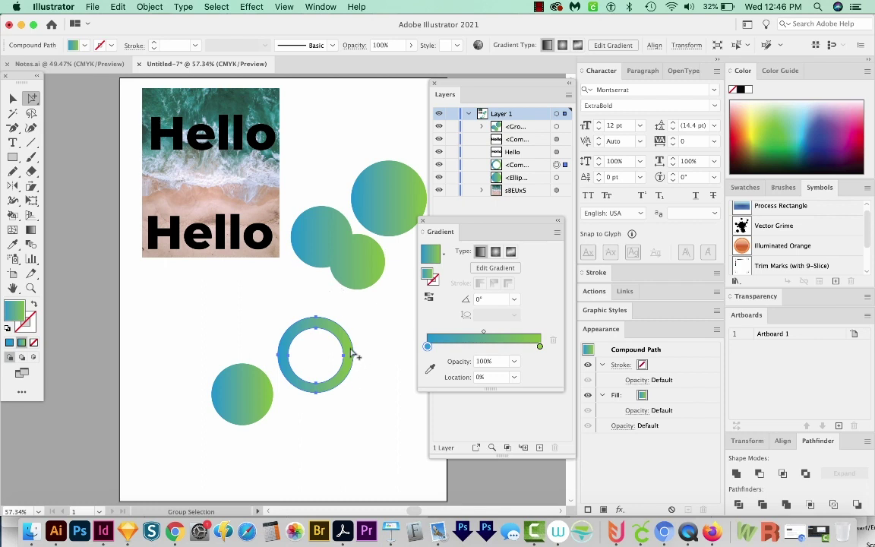
{"action": "key", "text": "v"}
{"action": "left_click", "coordinate": [309, 355]}
{"action": "left_click_drag", "start_coordinate": [329, 328], "coordinate": [367, 368]}
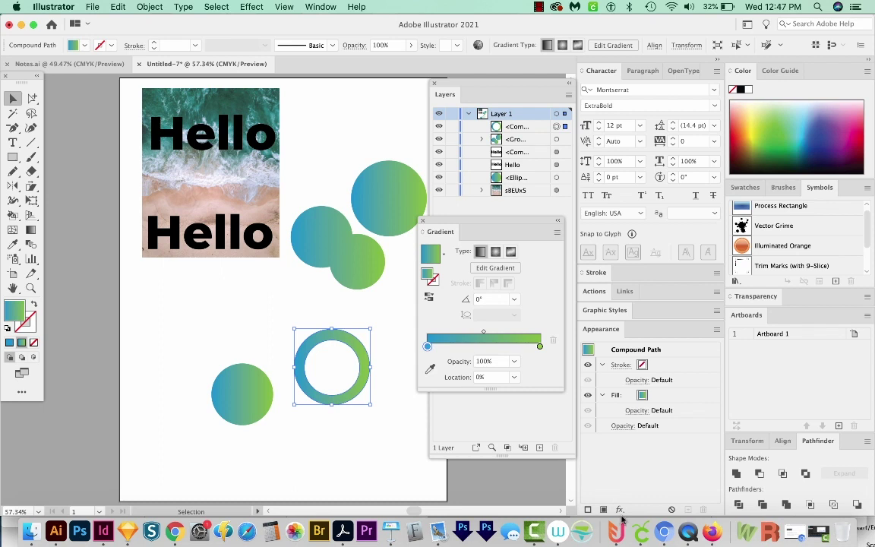
{"action": "left_click", "coordinate": [363, 323]}
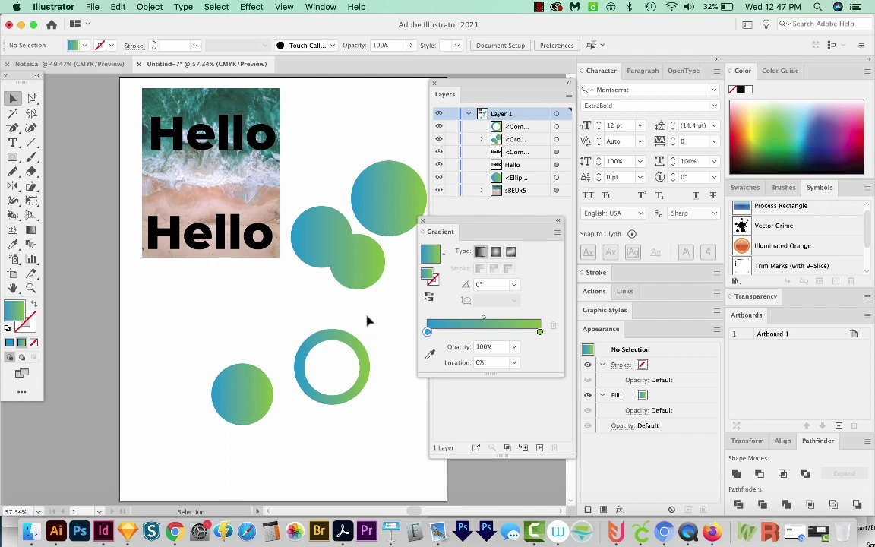
{"action": "scroll", "coordinate": [365, 313], "scroll_direction": "up", "scroll_amount": 1}
{"action": "scroll", "coordinate": [365, 312], "scroll_direction": "right", "scroll_amount": 1}
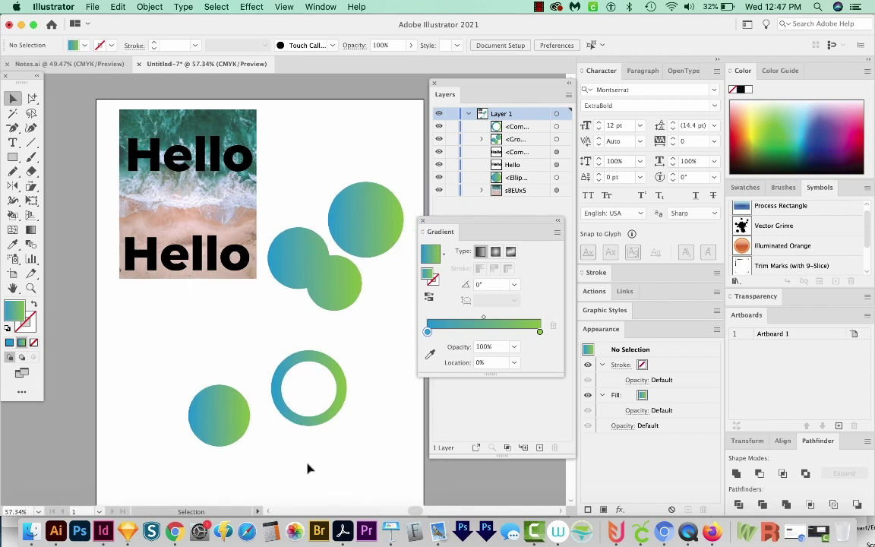